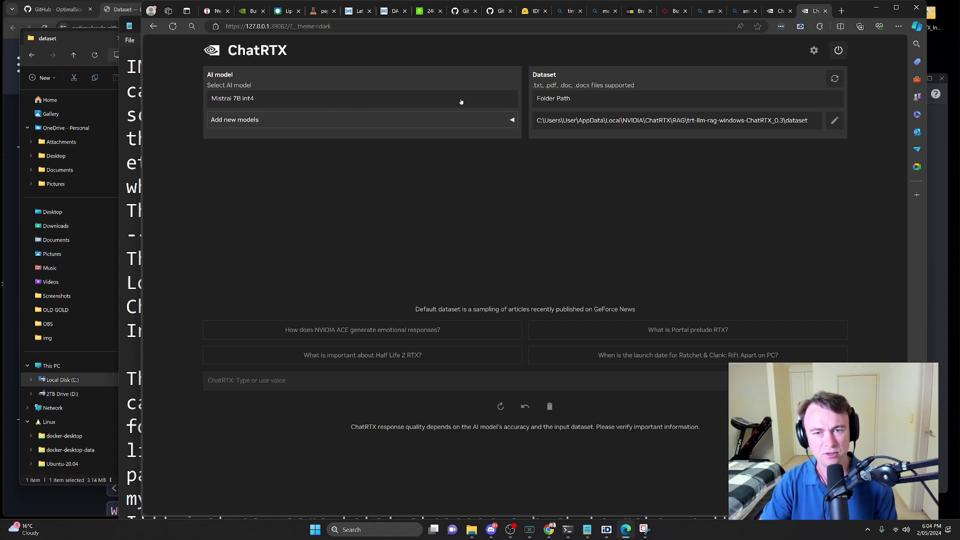
Step: Accept the licence for the CLIP (1.5GB) model and start downloading it as a new AI model
left_click(512, 120)
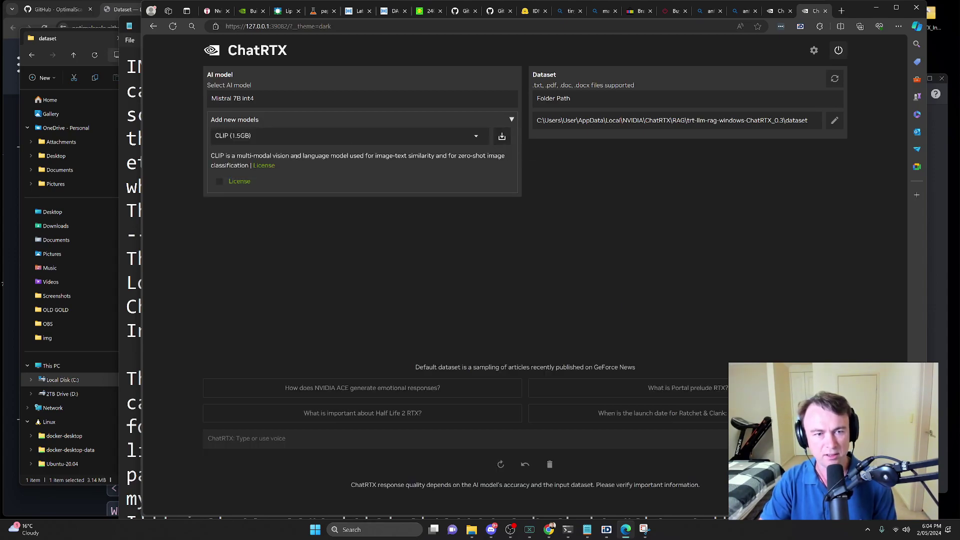
left_click(220, 182)
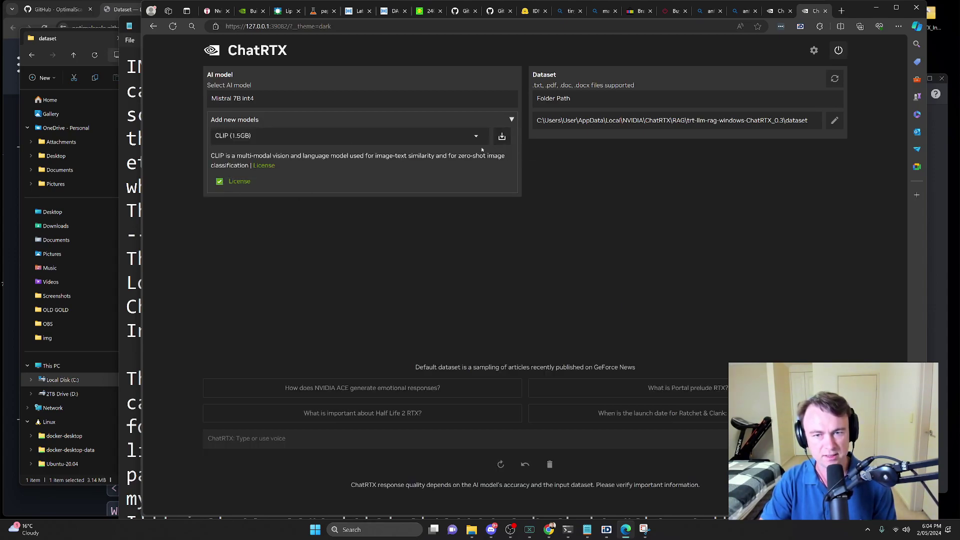
left_click(502, 136)
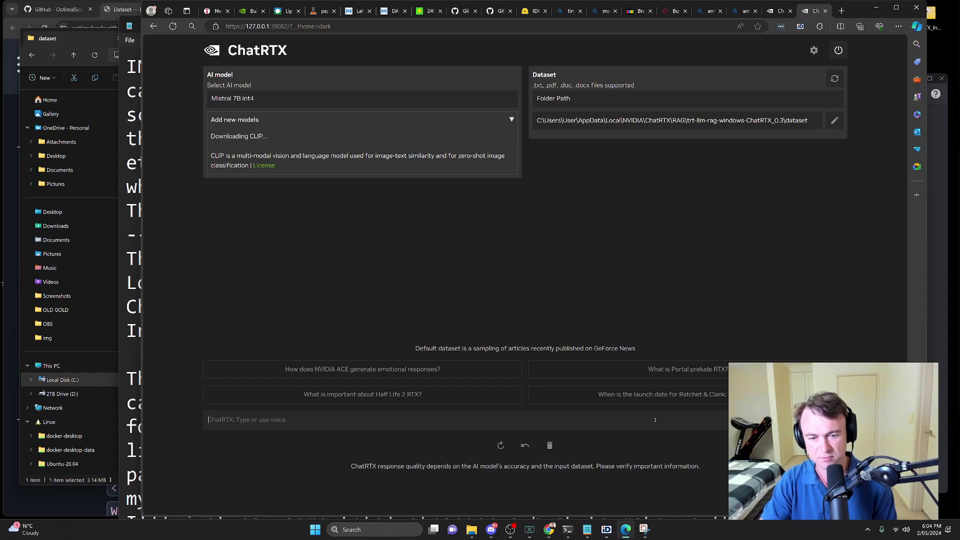
Step: Send the chat messages "hi" and "What is your name?" to the Mistral 7B int4 model
type("hi")
key("Return")
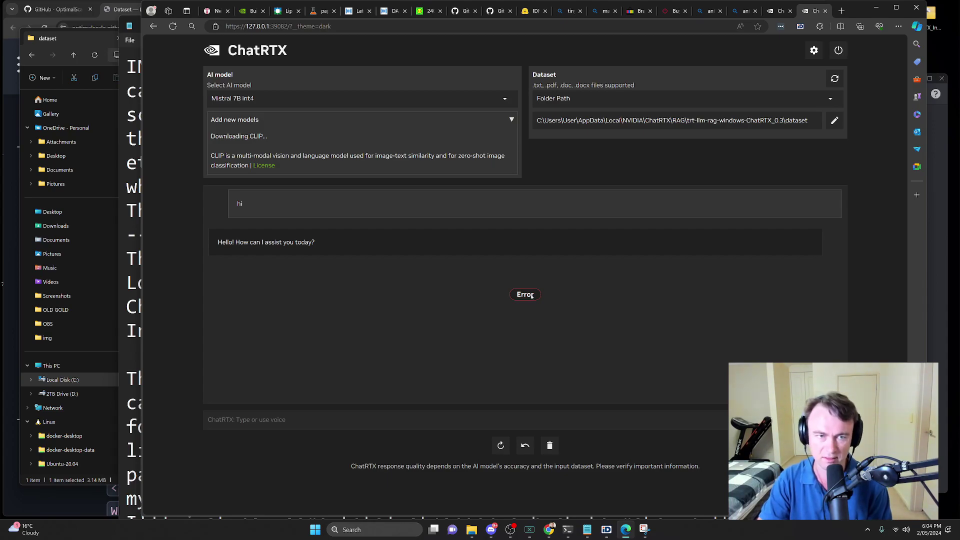
left_click(385, 422)
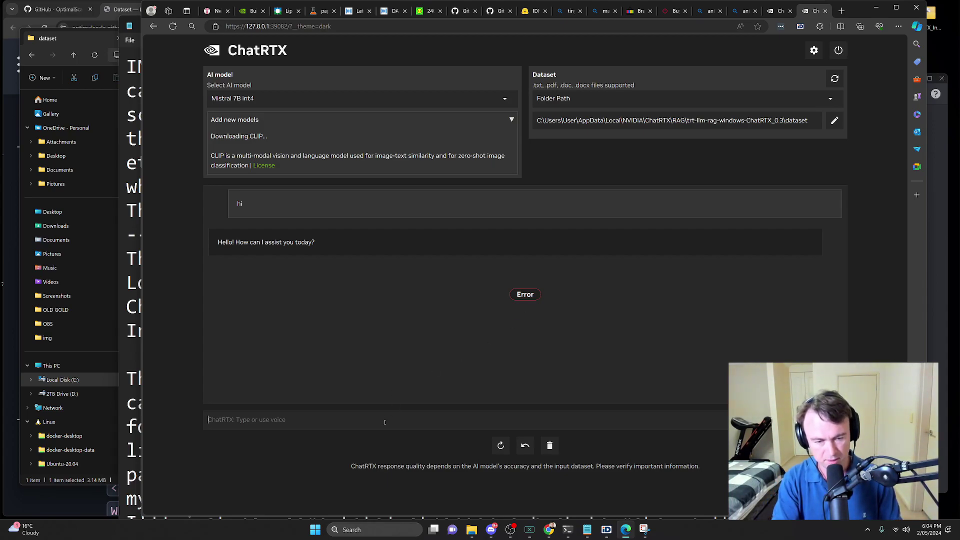
type("What is your name")
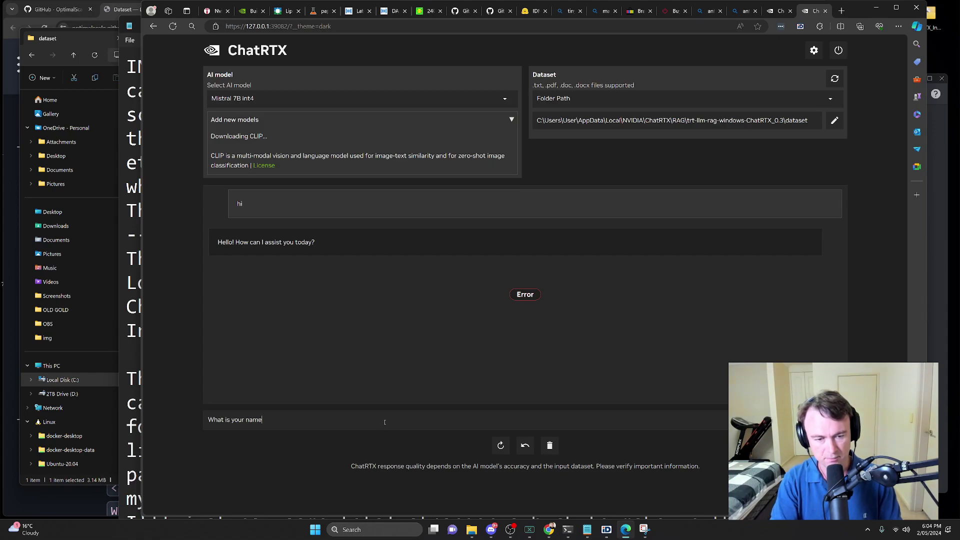
type("?")
key("Return")
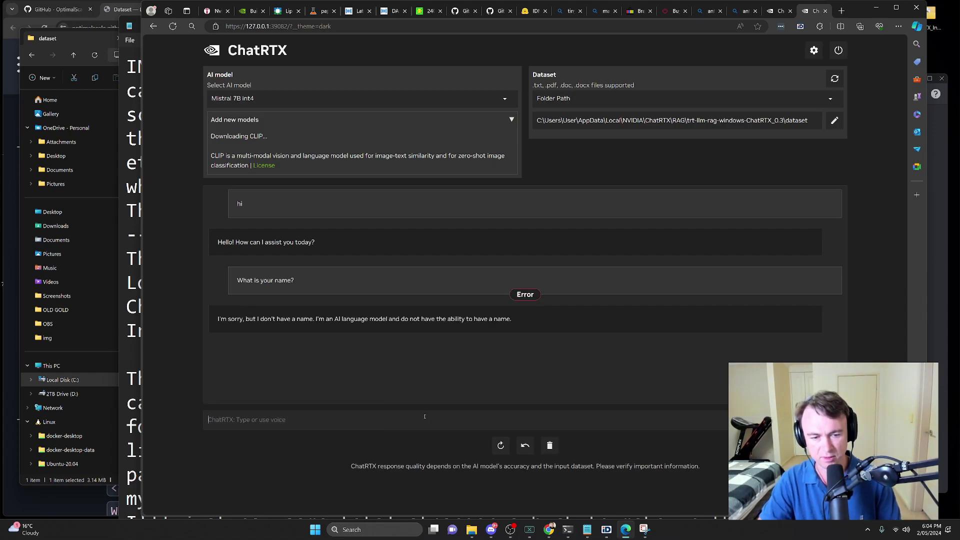
Step: Ask the model "Who made you?" and follow up with "He sounds like a very talented guy"
type("Who made you?")
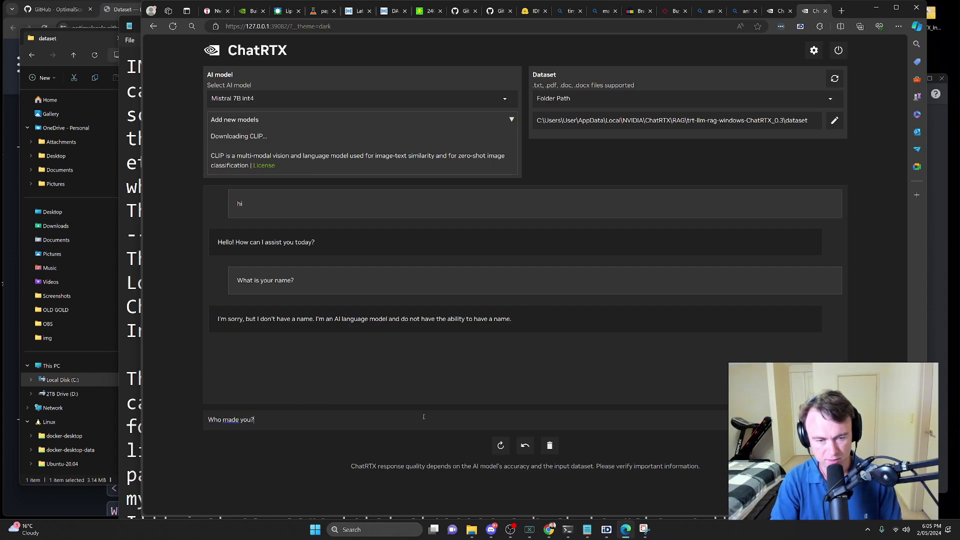
key("Return")
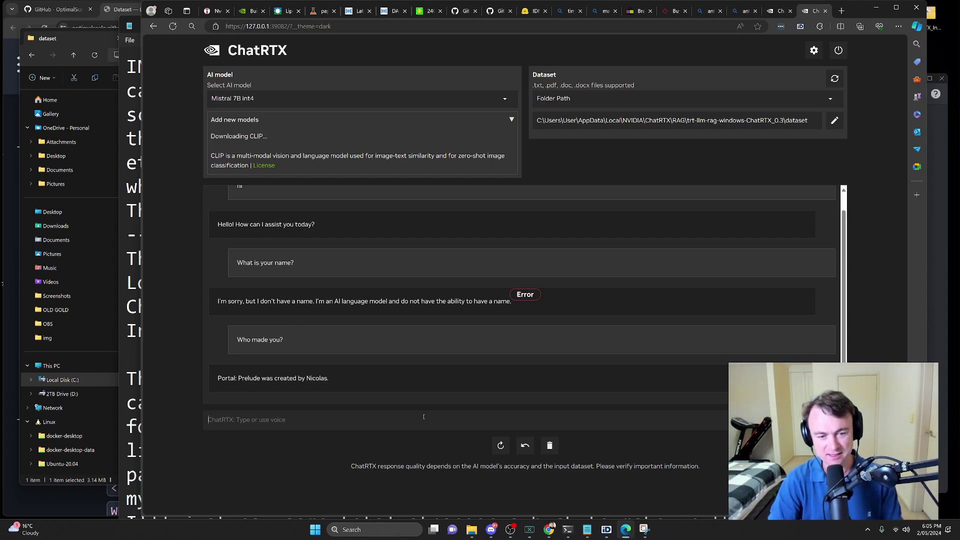
type("He sound")
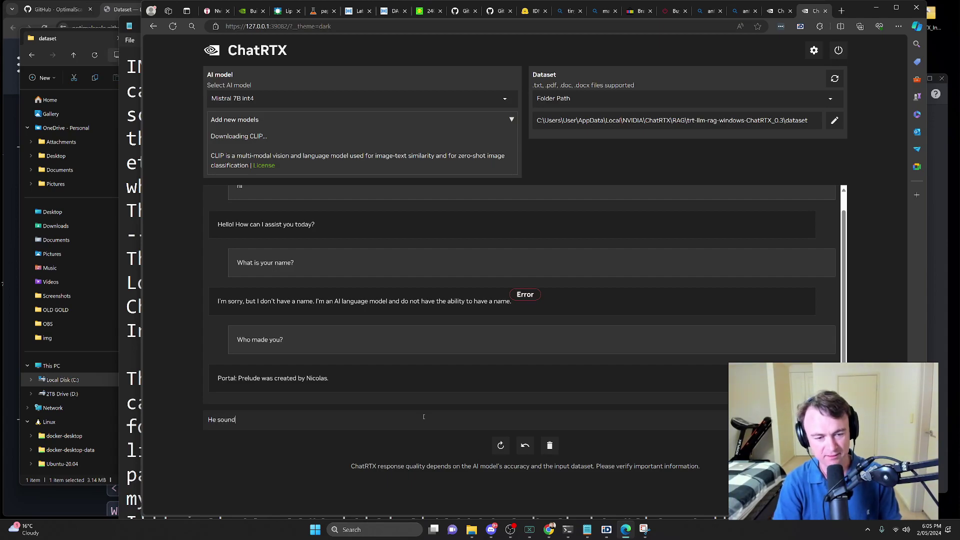
type("s like a very talented guy")
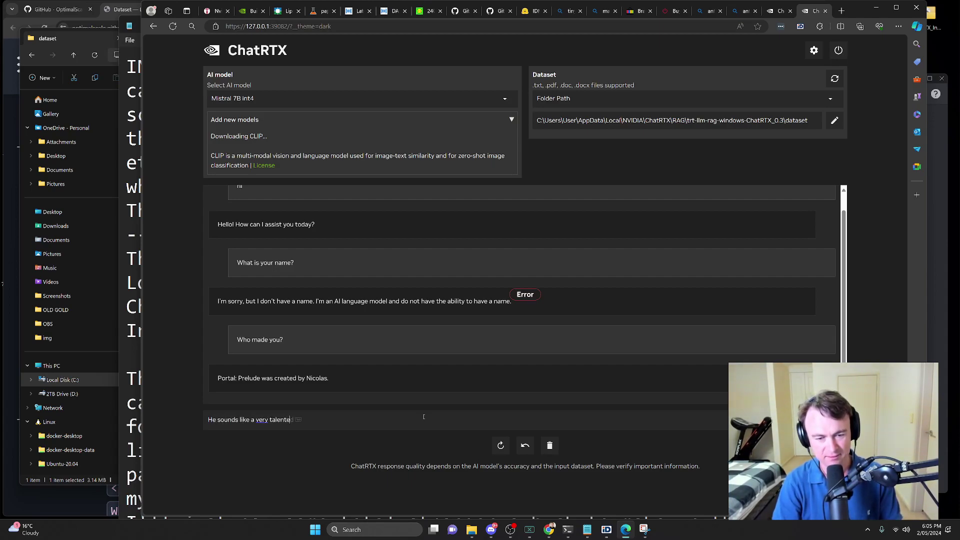
key("Return")
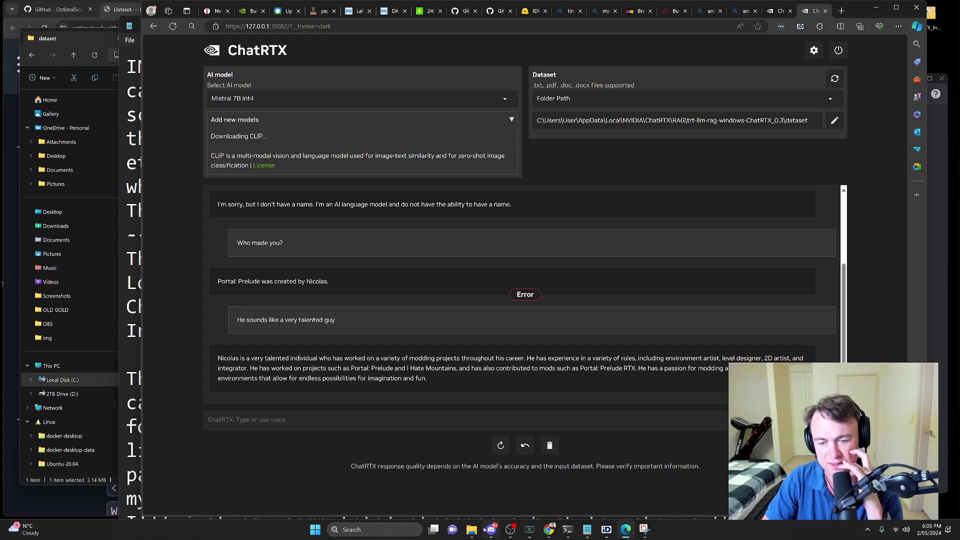
Step: Copy the dataset folder path from ChatRTX and open that folder in File Explorer to check its contents
mouse_move(472, 529)
left_click(500, 506)
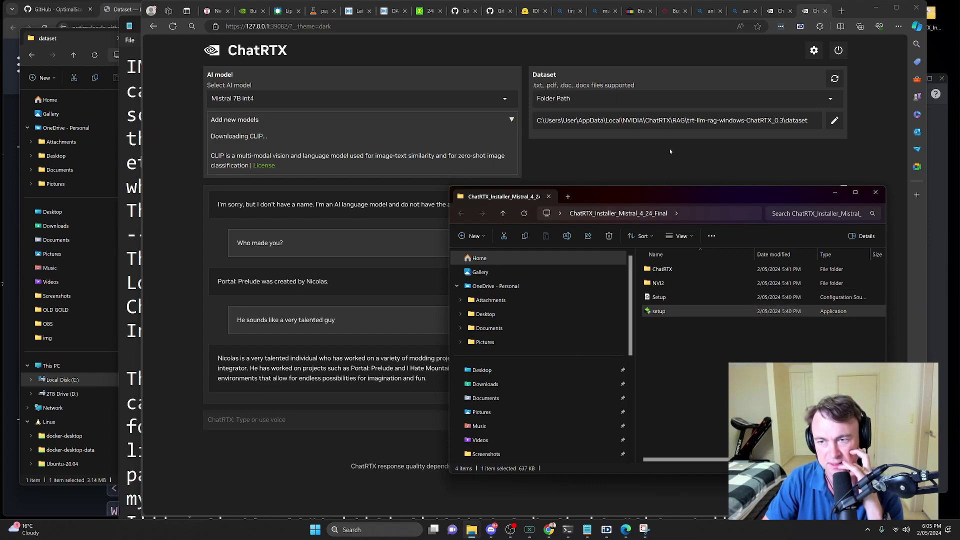
left_click(738, 114)
triple_click(738, 116)
key("ctrl+c")
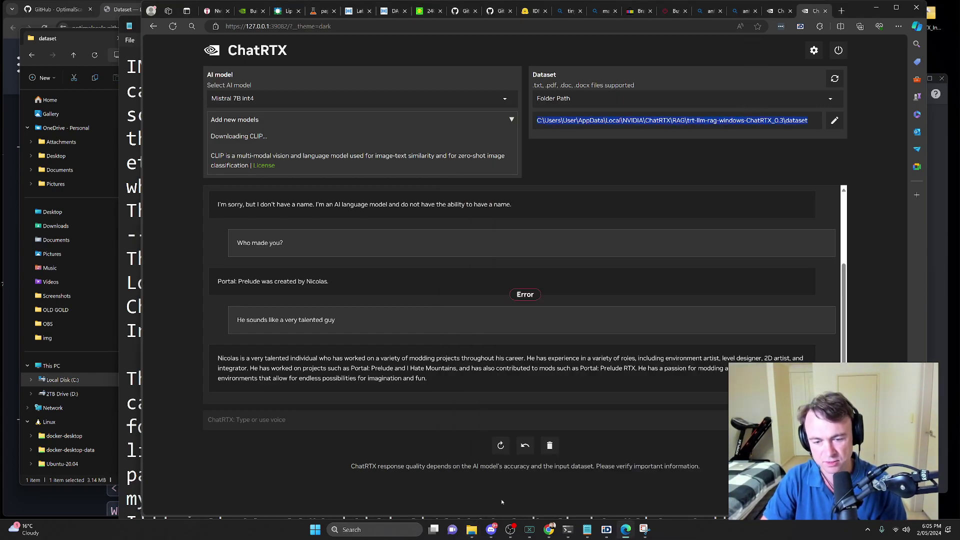
left_click(472, 530)
left_click(506, 482)
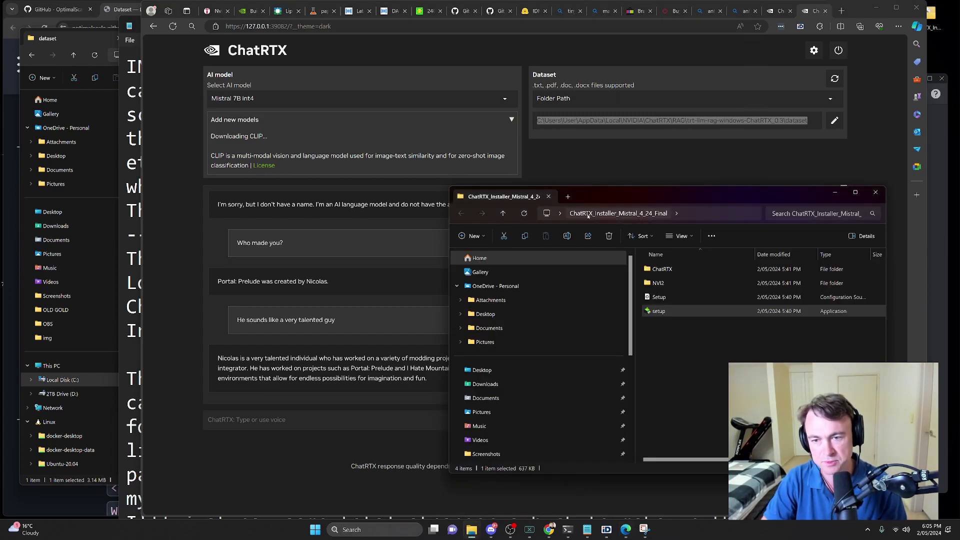
left_click(613, 213)
key("ctrl+v")
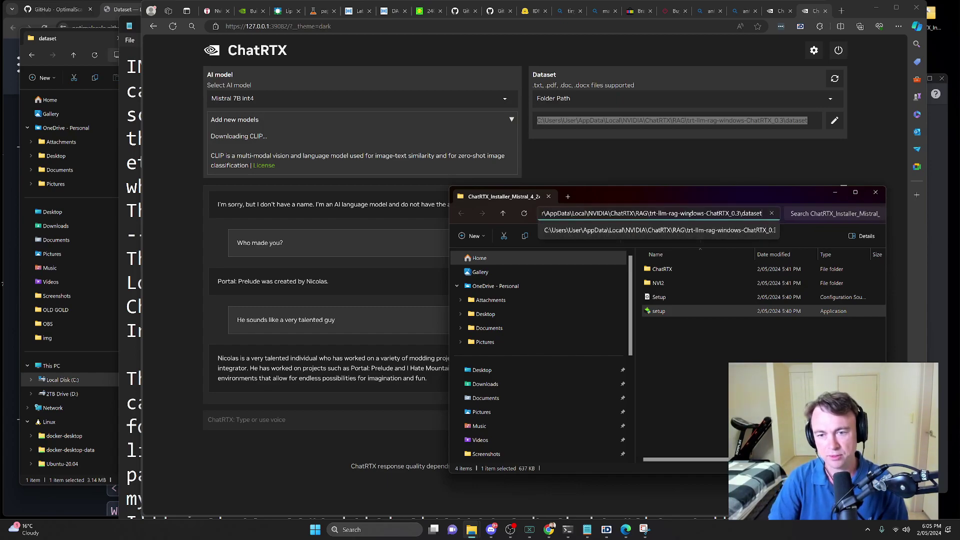
key("Return")
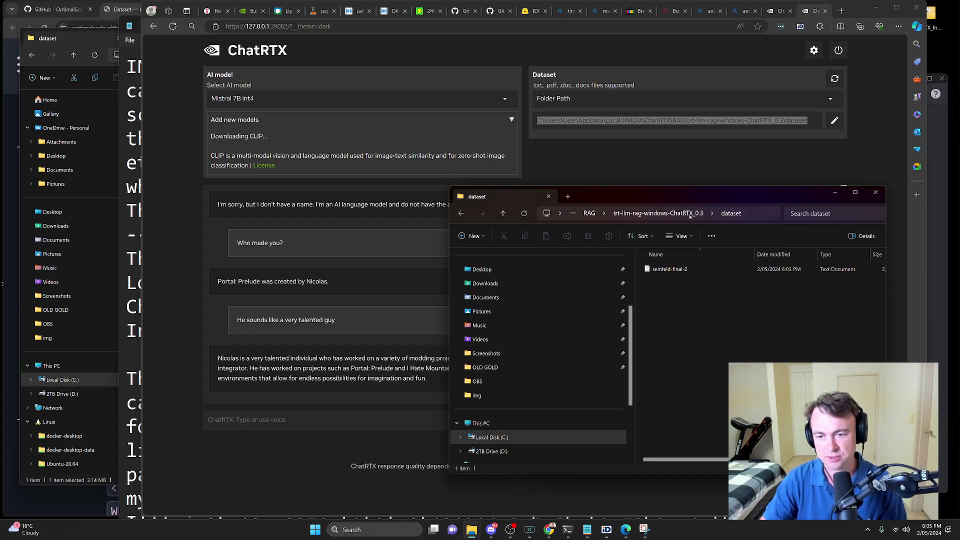
Step: Return to ChatRTX, refresh the dataset and ask "What is the name of the clown that scared Kramer in the episode "The Opera"?"
left_click(384, 256)
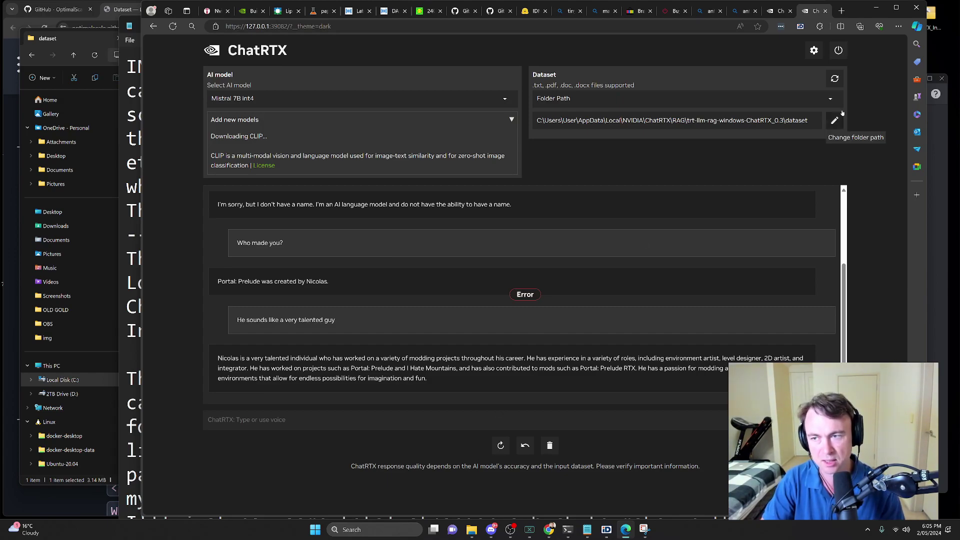
left_click(835, 78)
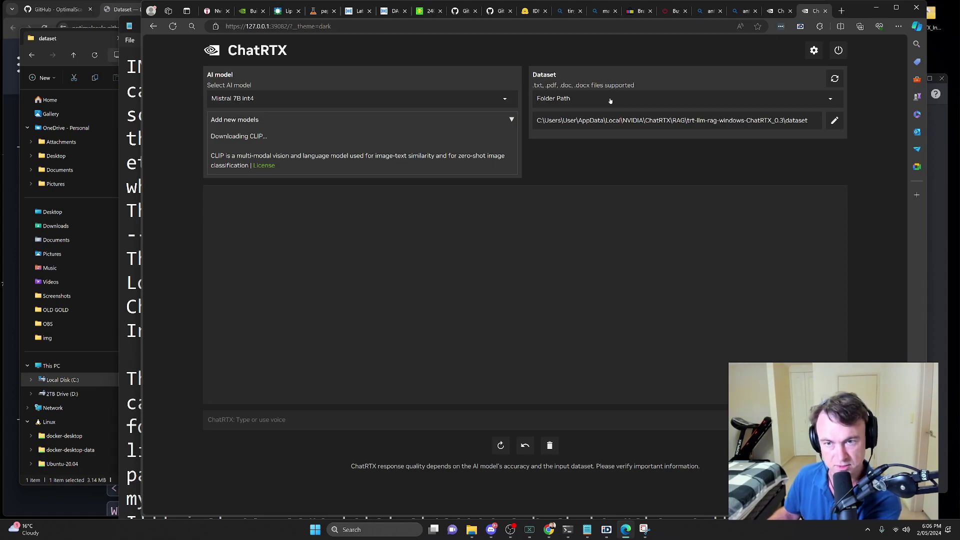
left_click(386, 422)
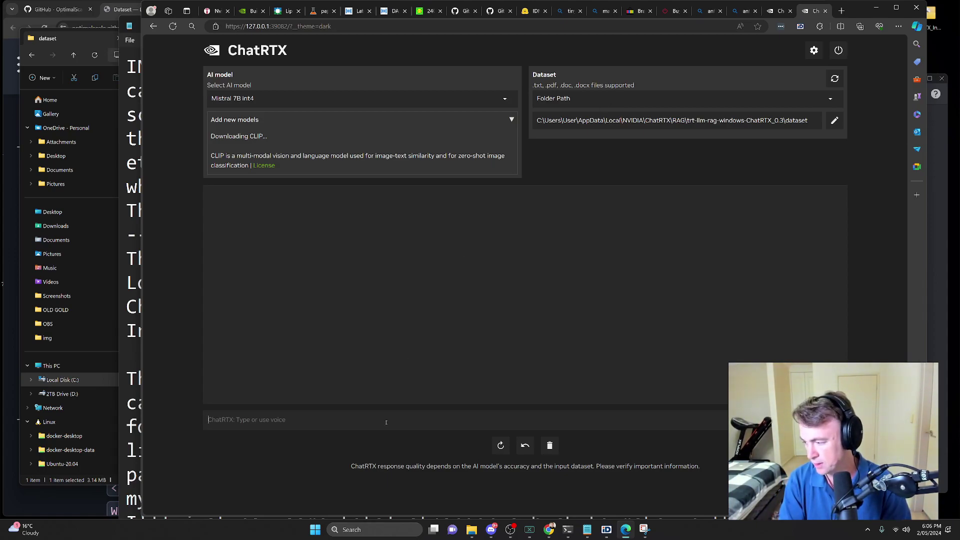
type("What is the name ")
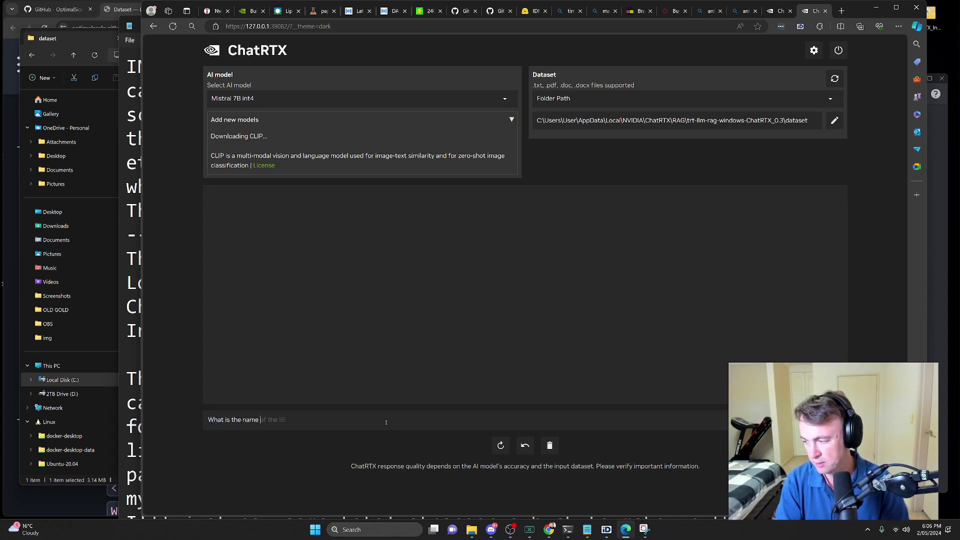
type("of the clown th")
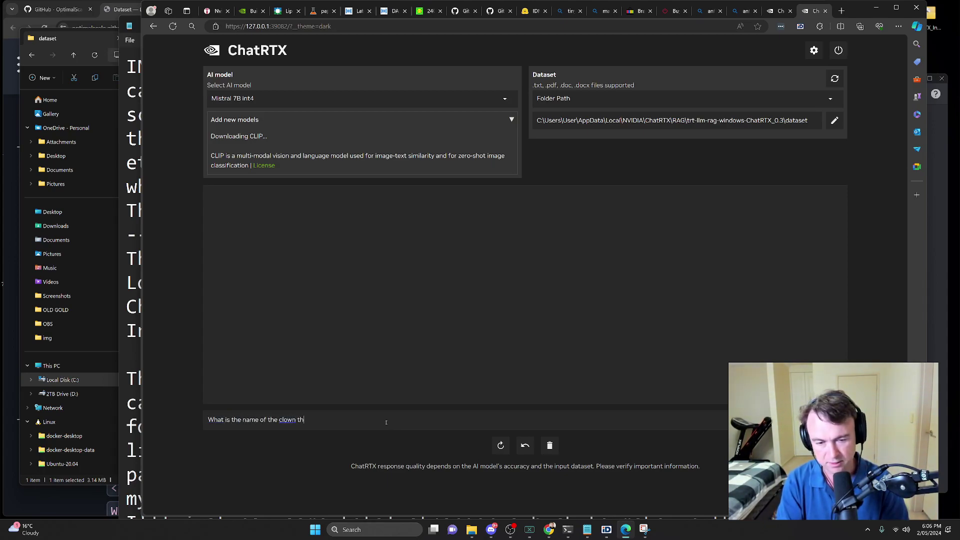
type("at scared Ka")
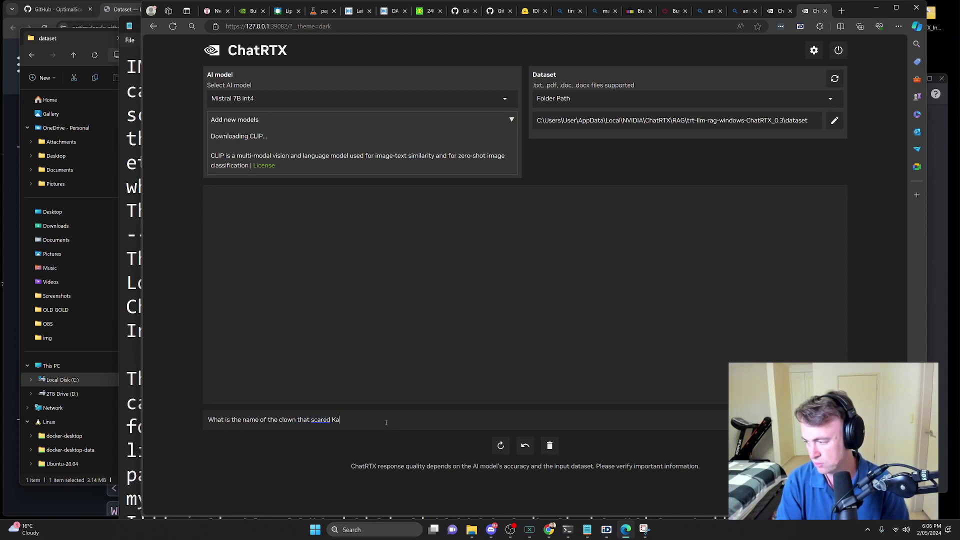
key("BackSpace")
type("ramer in the epi")
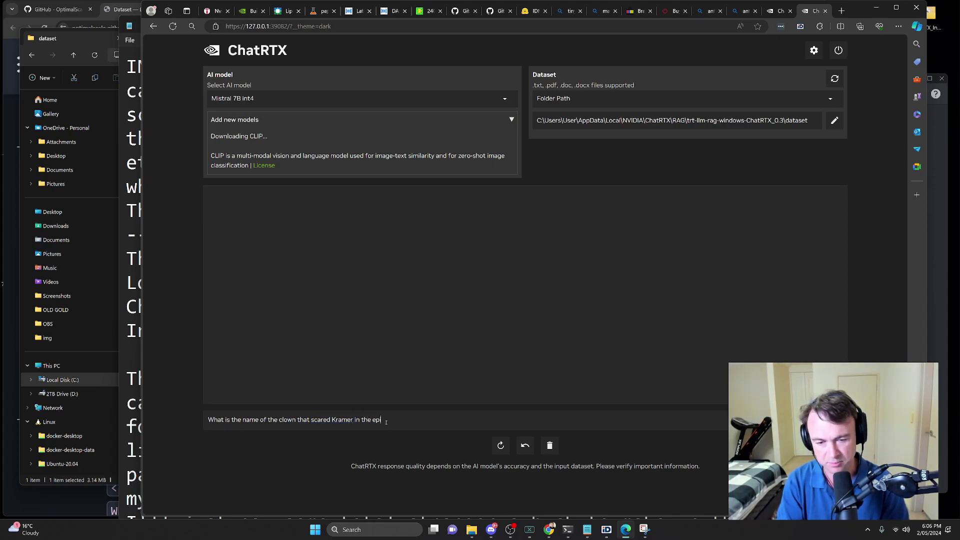
type("sode \"The Oper")
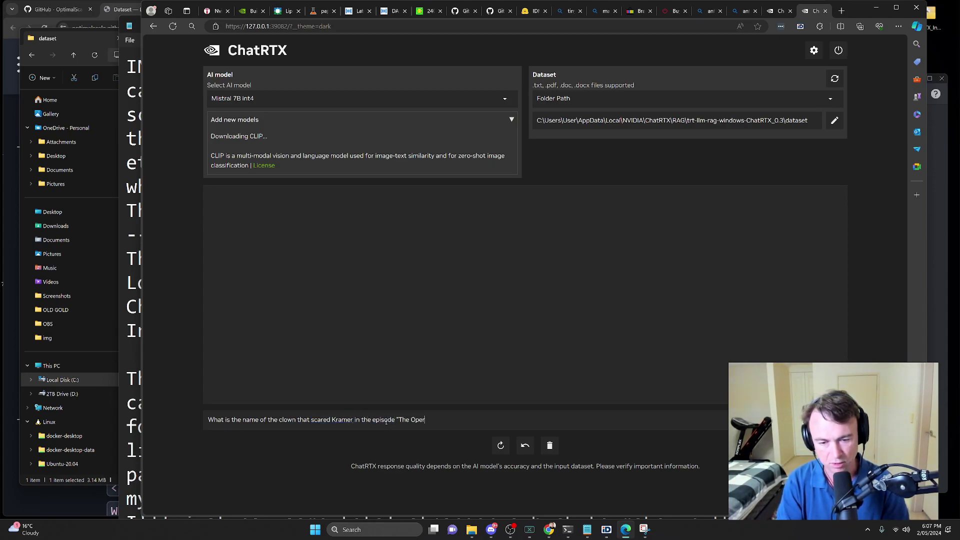
type("a\"?")
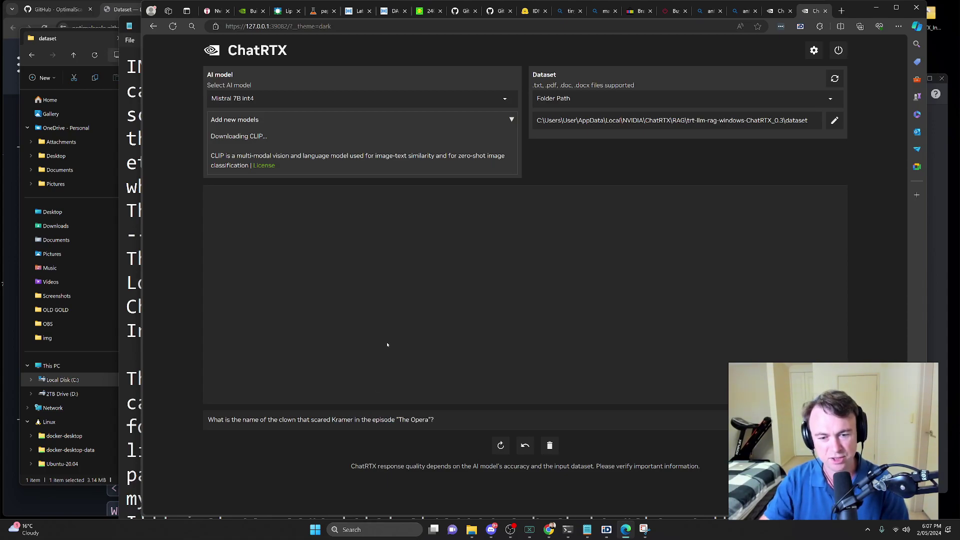
key("Return")
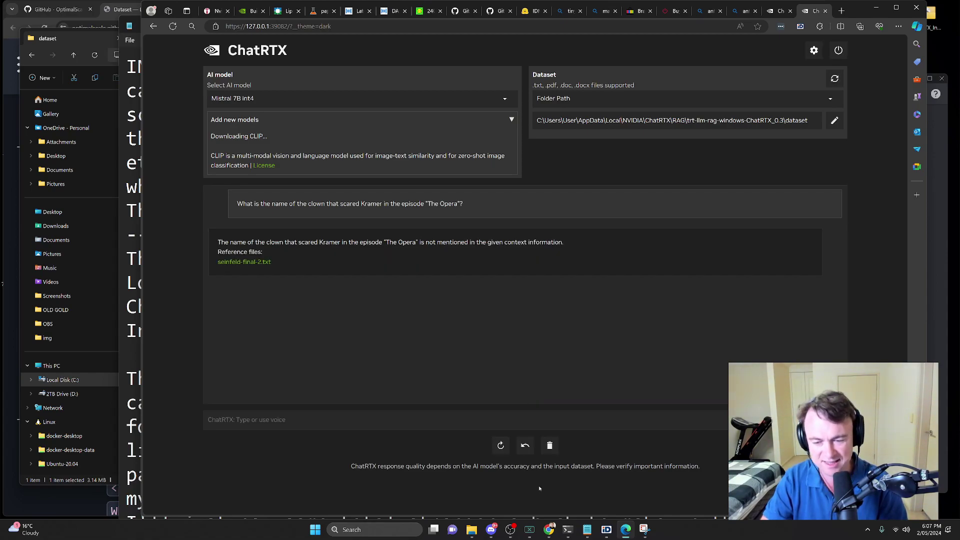
Step: Switch to Notepad and search the Seinfeld script file for "poliarchi" and "Canio", closing the search when finished
left_click(587, 529)
key("ctrl+f")
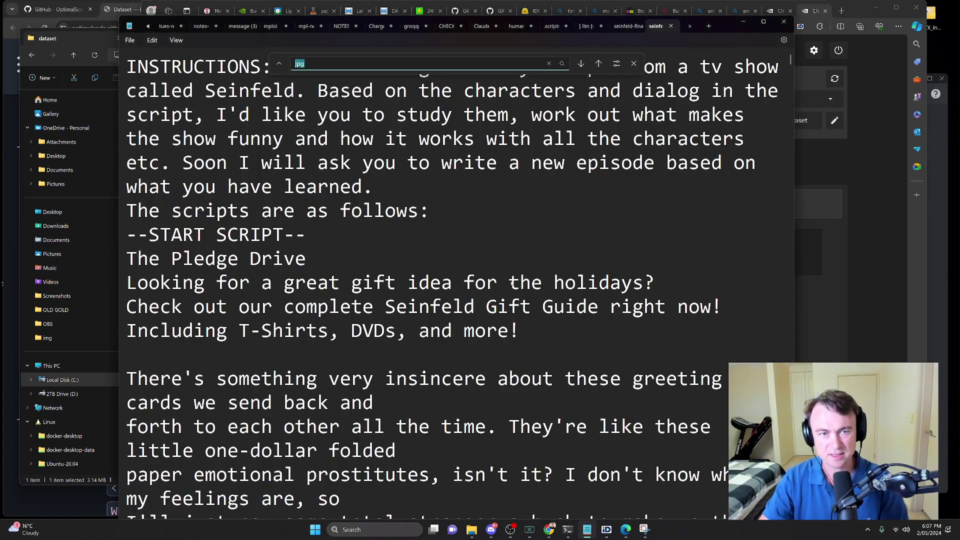
type("poliarchi")
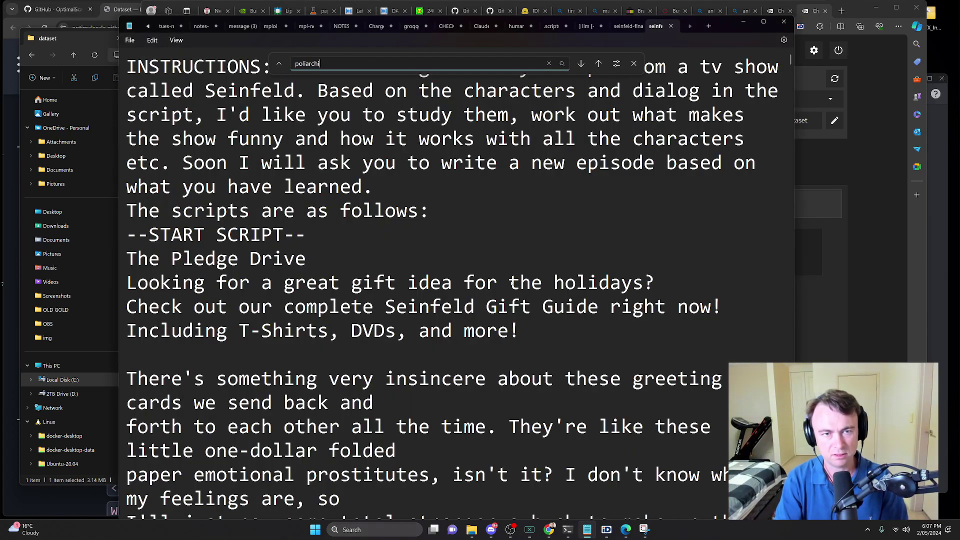
key("Return")
key("Return")
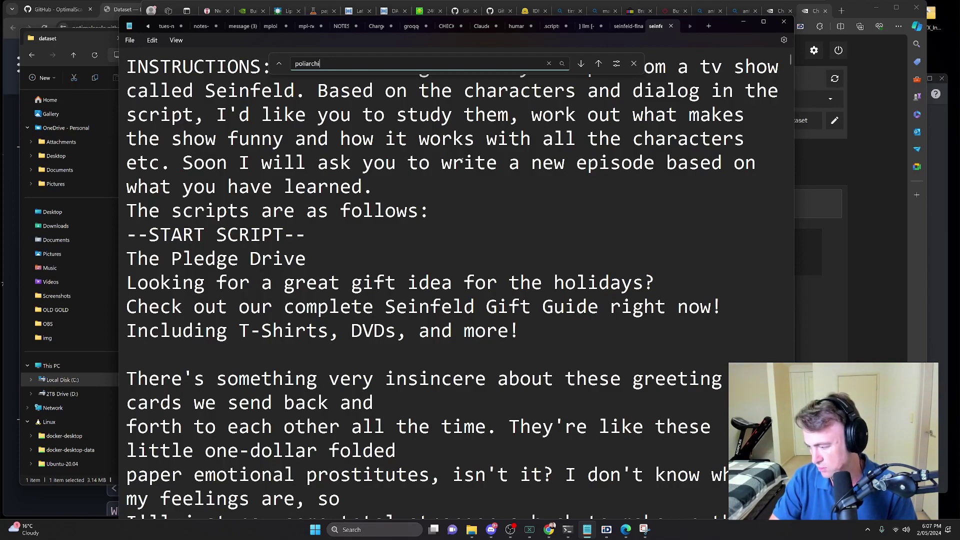
key("ctrl+a")
type("Canio")
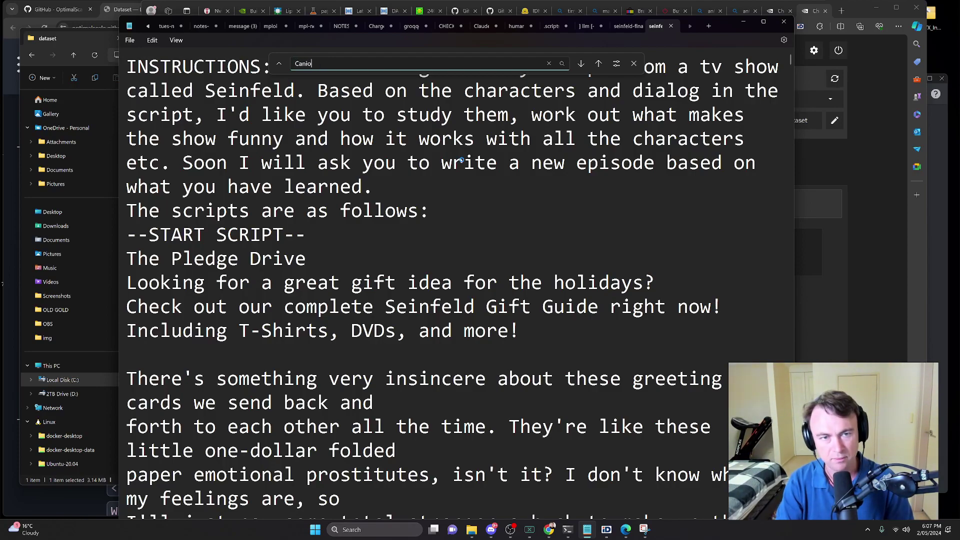
key("Return")
key("Return")
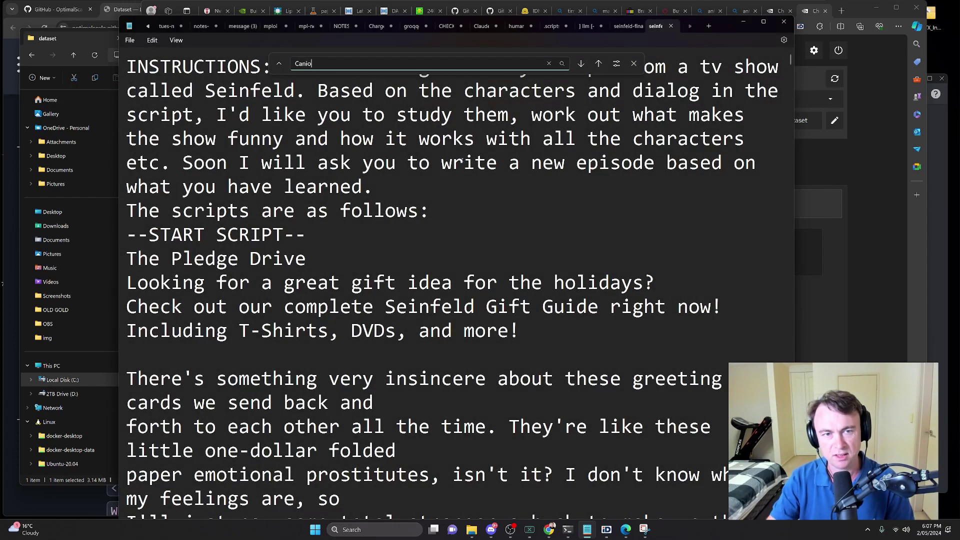
left_click(634, 63)
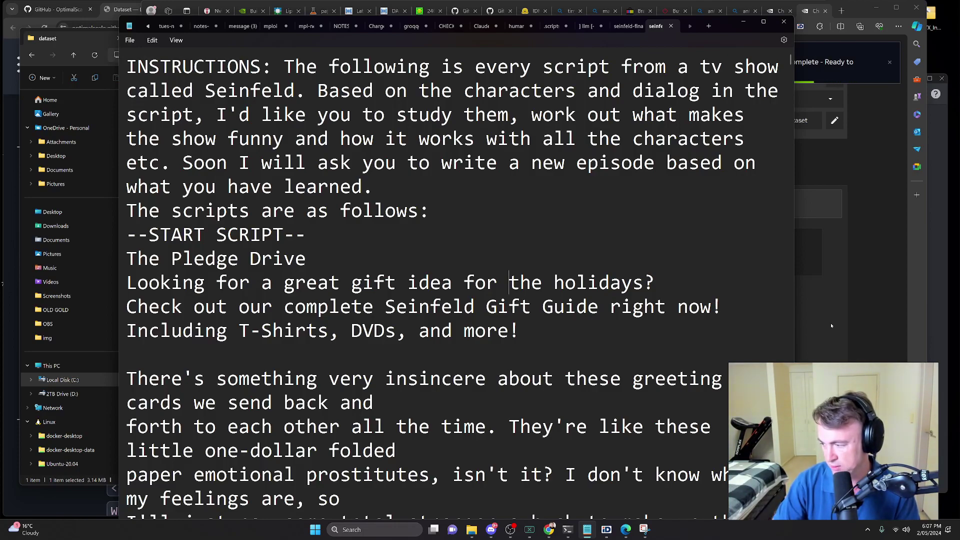
Step: Return to ChatRTX and bring up its command window to check the CLIP model download output
left_click(832, 326)
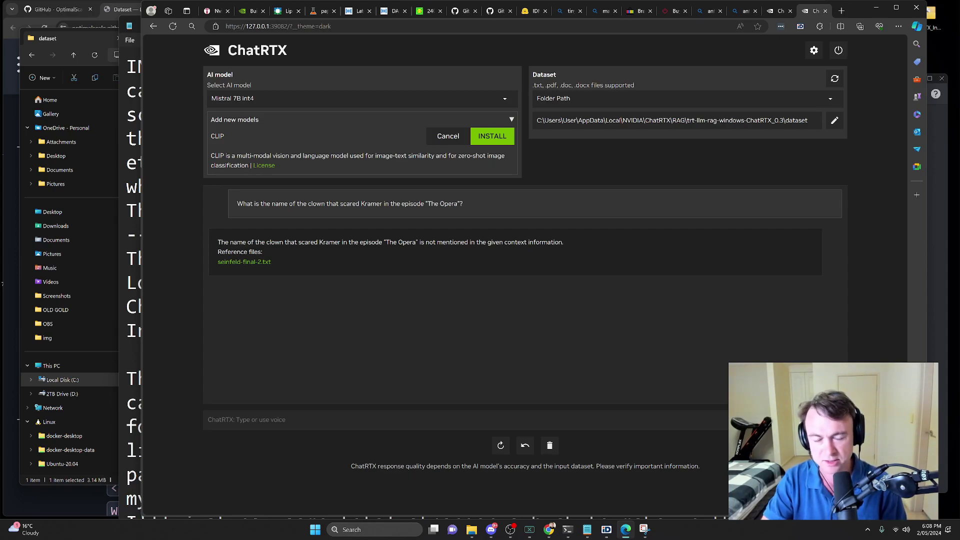
left_click(832, 420)
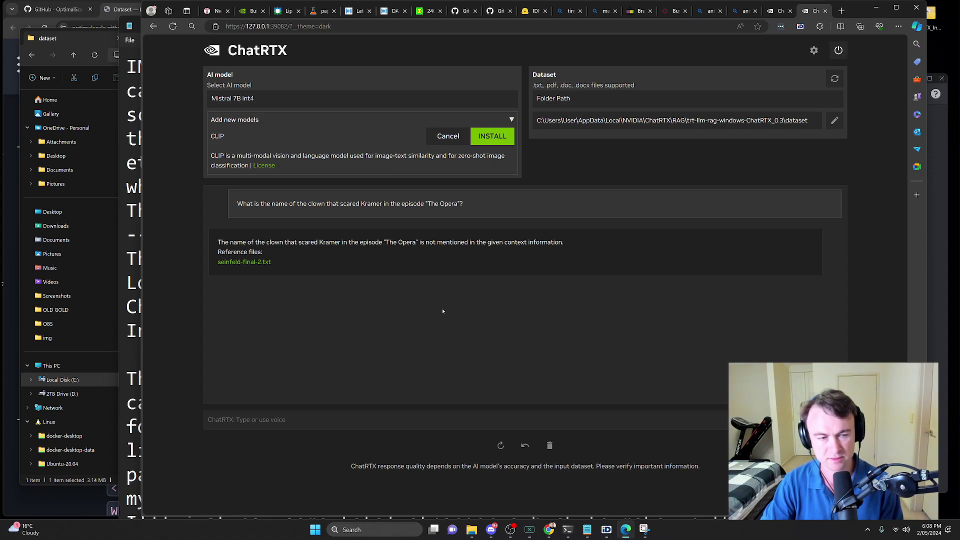
mouse_move(568, 529)
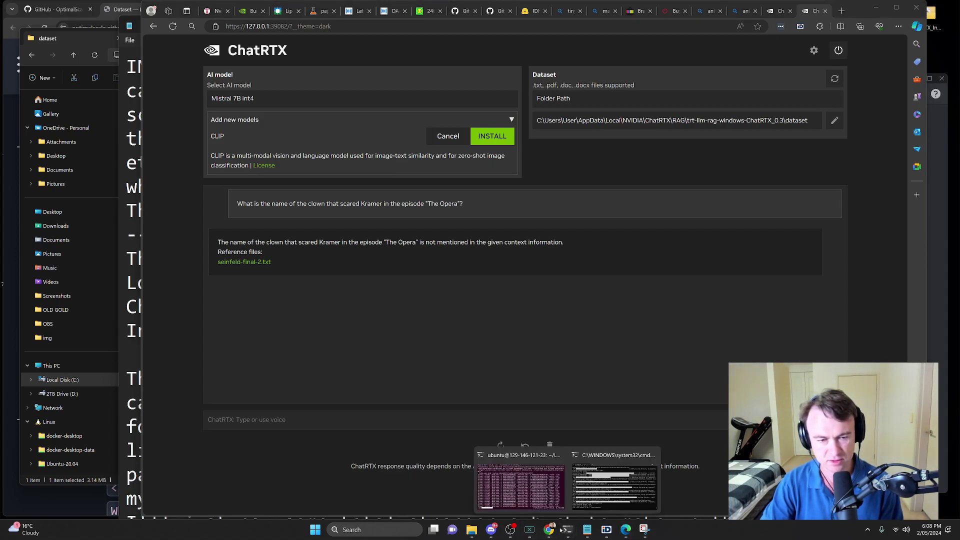
mouse_move(562, 490)
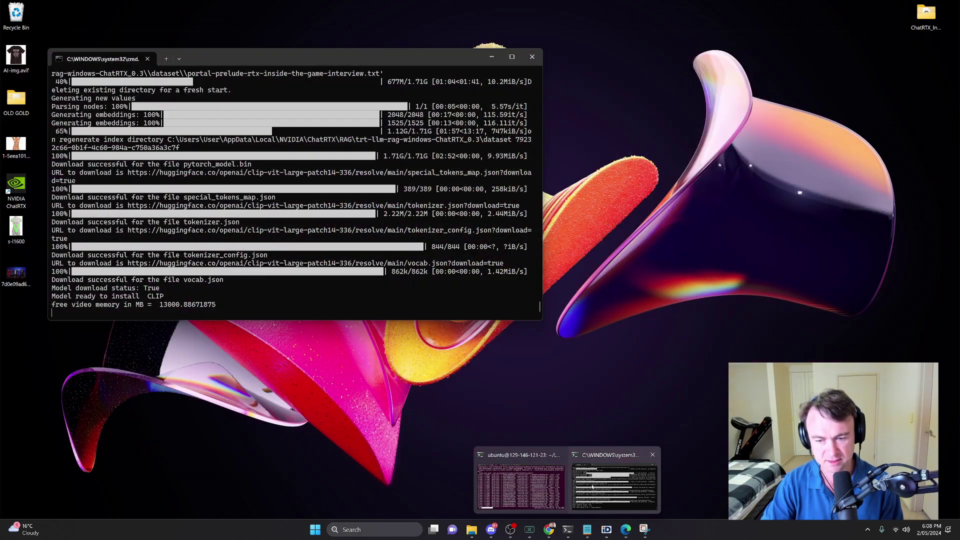
left_click(615, 486)
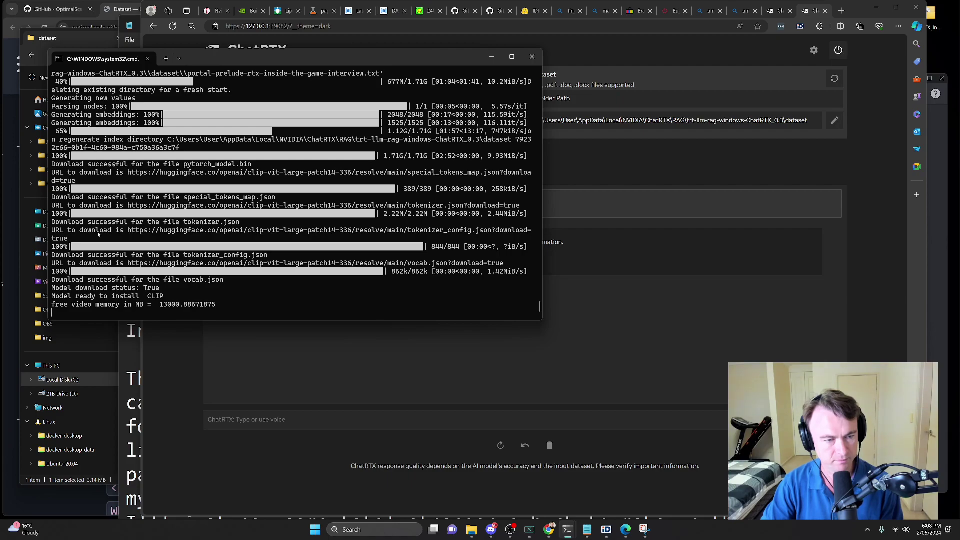
left_click_drag(98, 232, 230, 312)
left_click(233, 327)
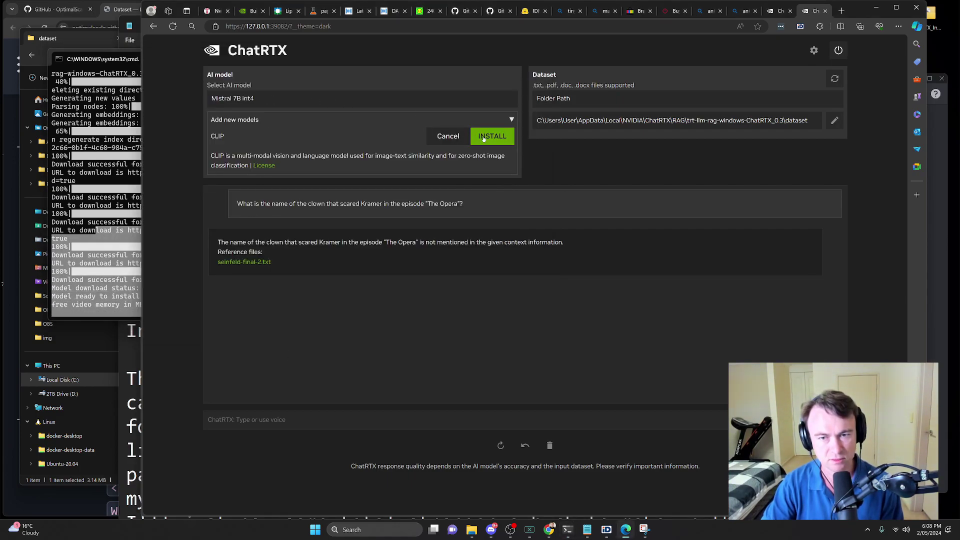
Step: Cancel the pending CLIP installation in ChatRTX and view the list of other models available to add
left_click(511, 124)
left_click(512, 123)
left_click(464, 139)
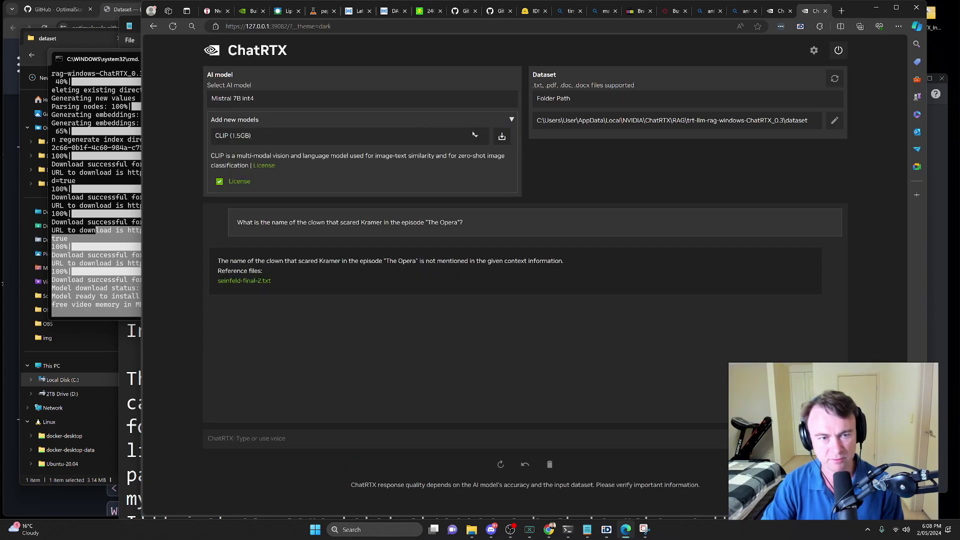
left_click(474, 135)
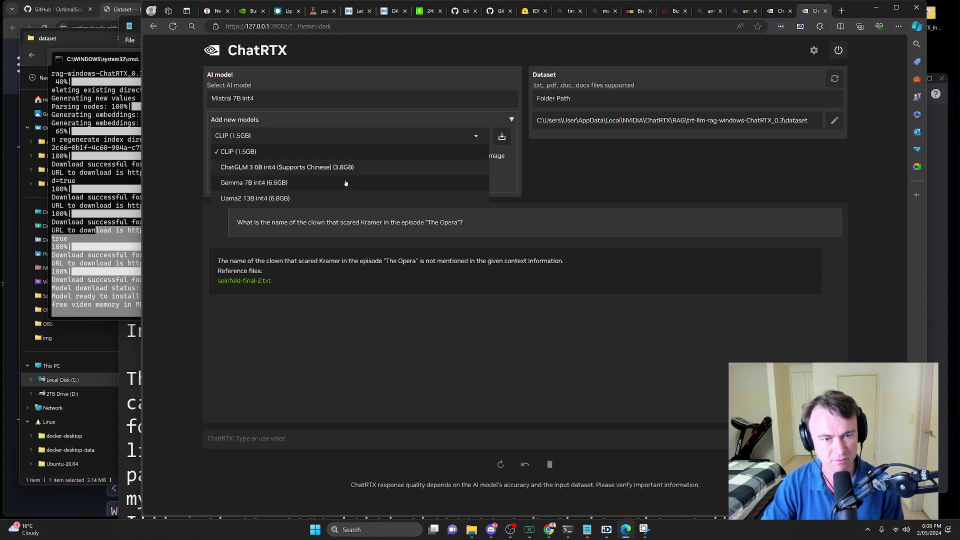
Step: Ask the model "According to Jerry and Elaine, how many dates are needed before you have to break up with someone face-to-face?"
left_click(284, 454)
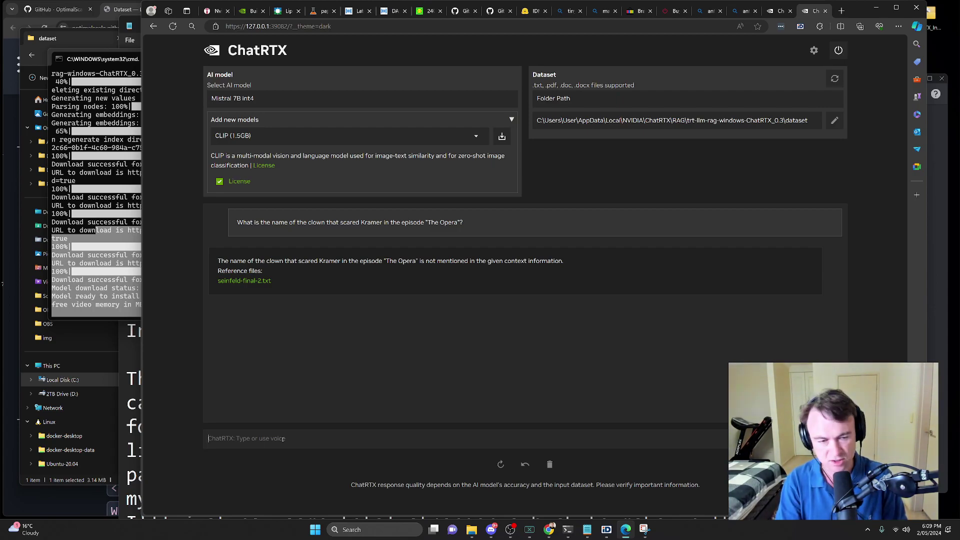
type("According to ")
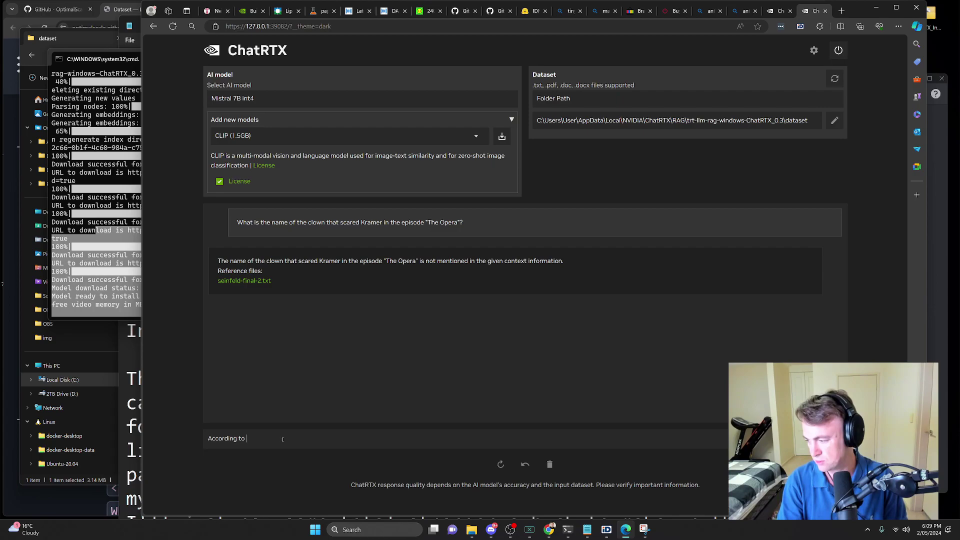
type("Jerry and Elaine")
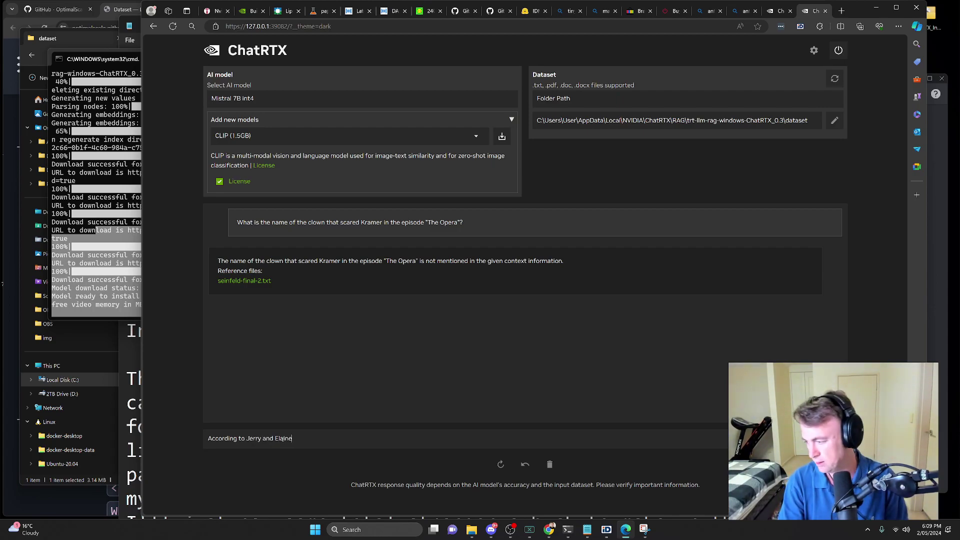
type(", how many d")
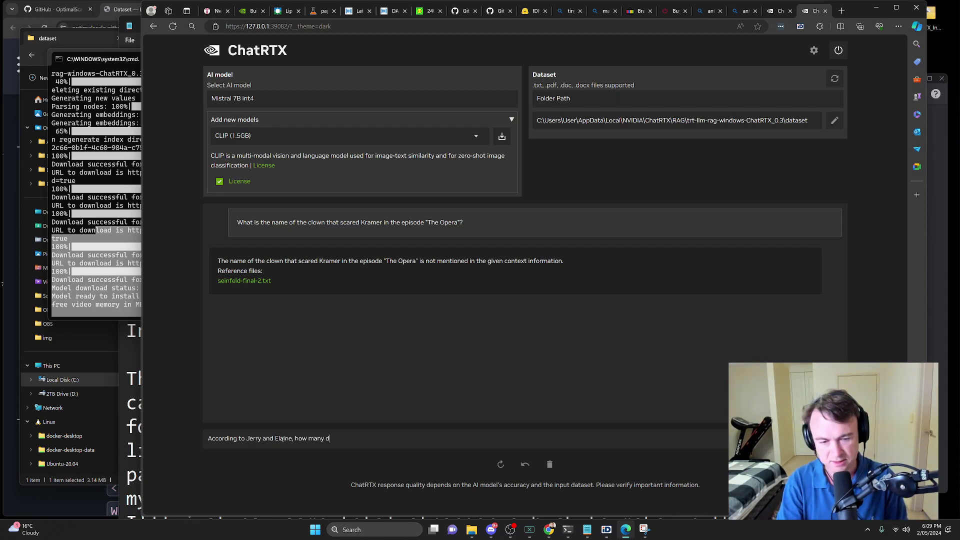
type("ates are needed ")
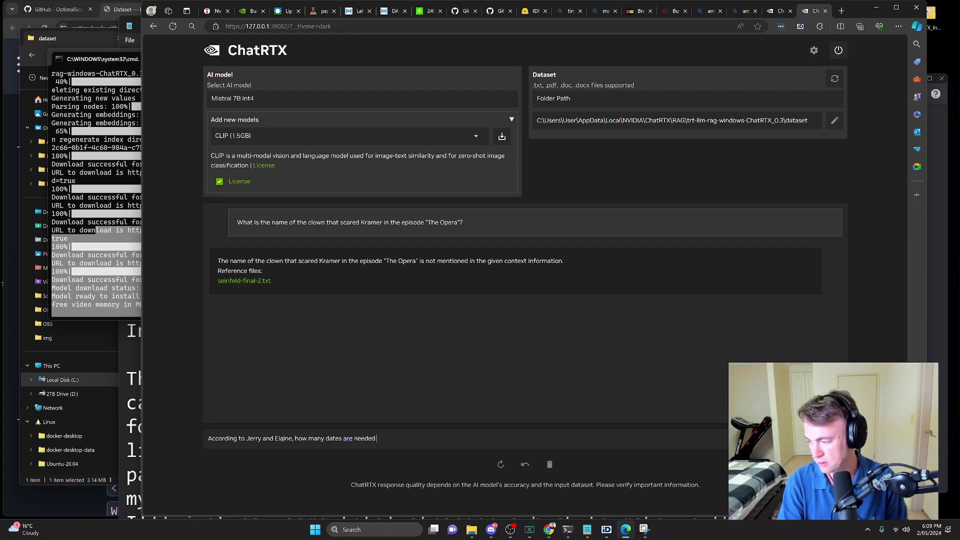
type("before you have to brea")
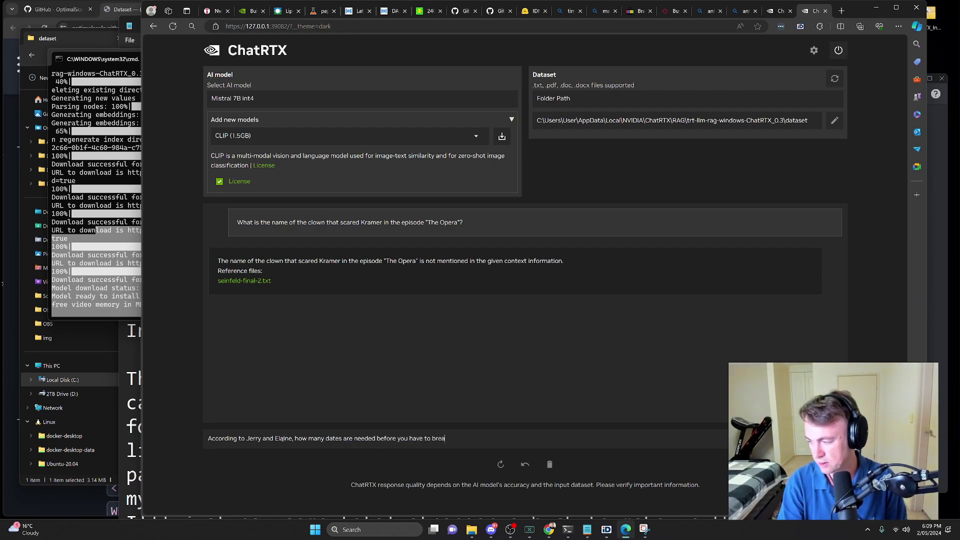
type("k up with someone face-")
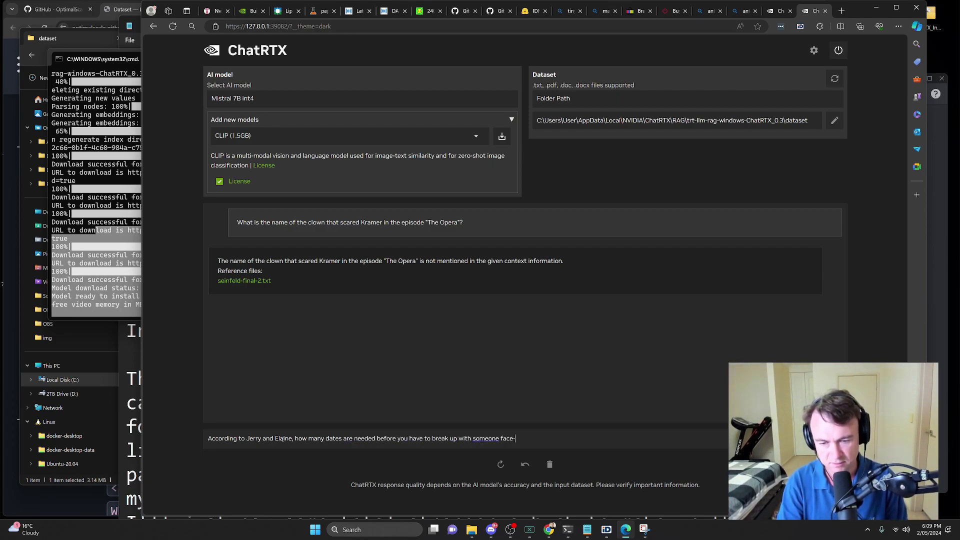
type("to-face?")
key("Return")
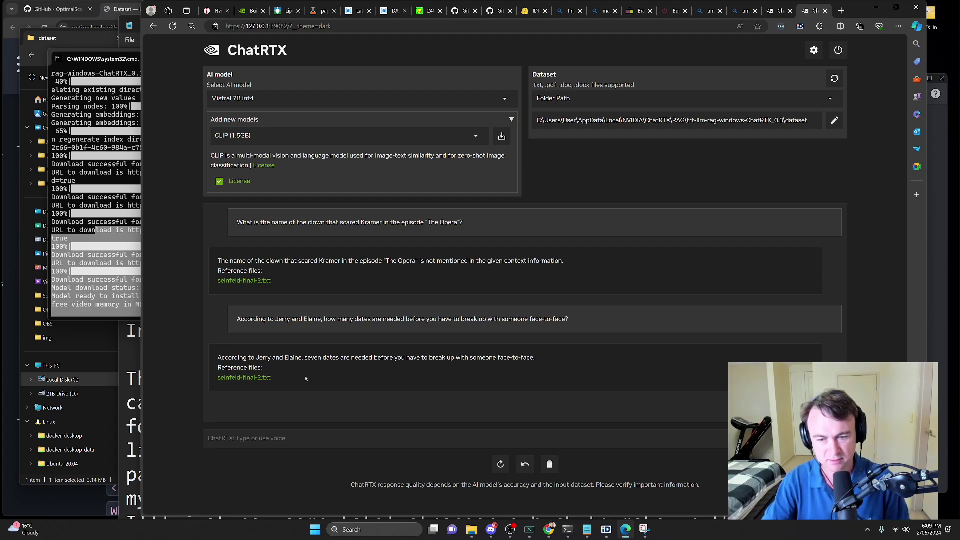
Step: Switch to Notepad and search the Seinfeld script file for "break up", going through the matching dialogue
left_click(587, 530)
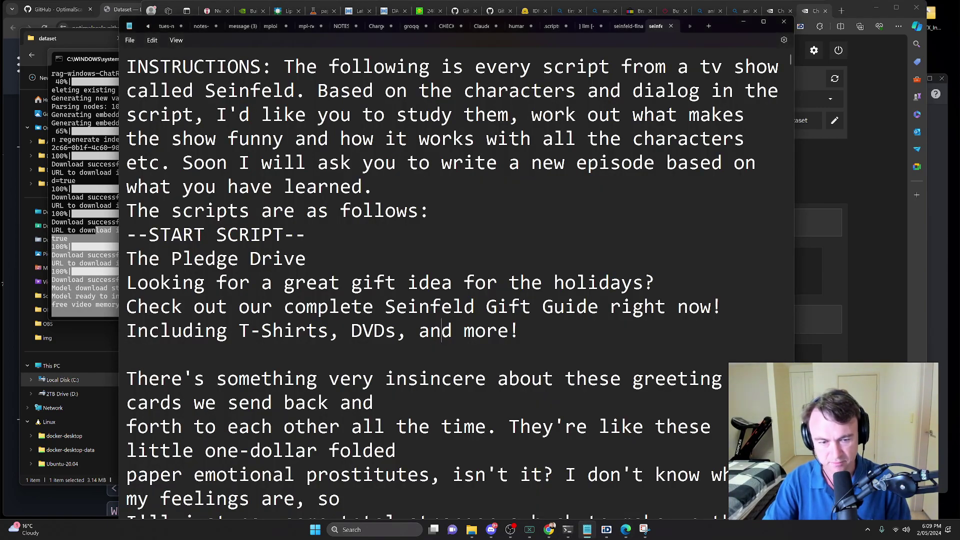
key("ctrl+f")
type("break ")
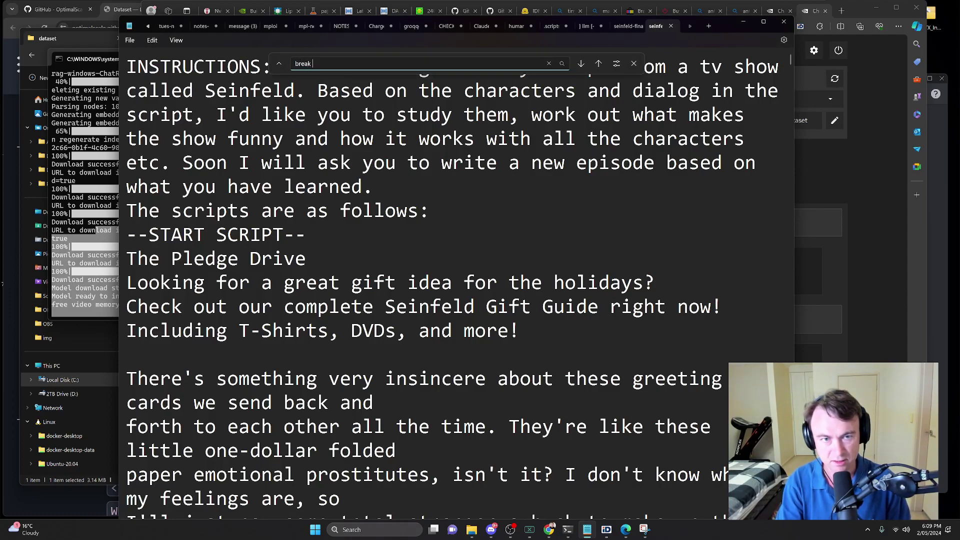
type("up")
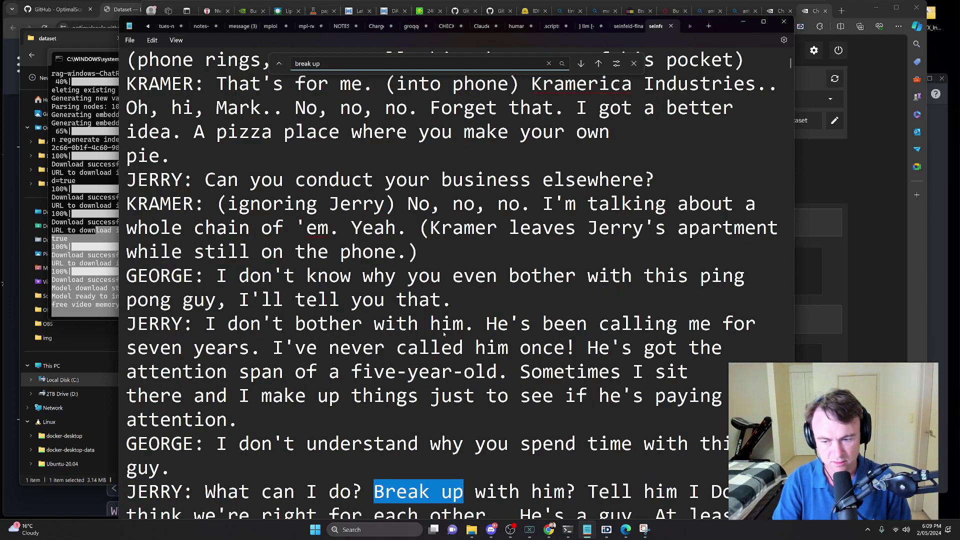
key("Return")
scroll(444, 334, "down", 3)
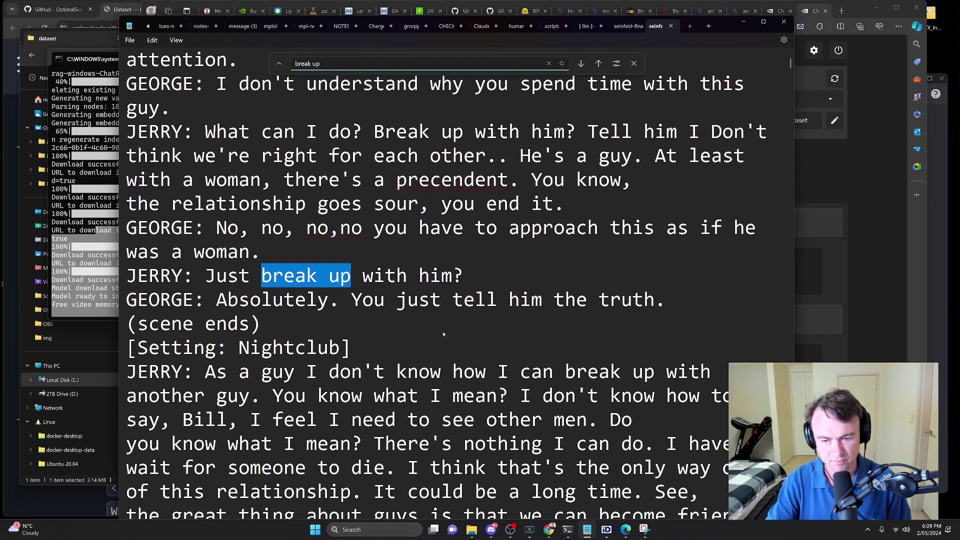
Step: Return to ChatRTX and ask "Can you give me the lines of the script relevant?"
left_click(804, 360)
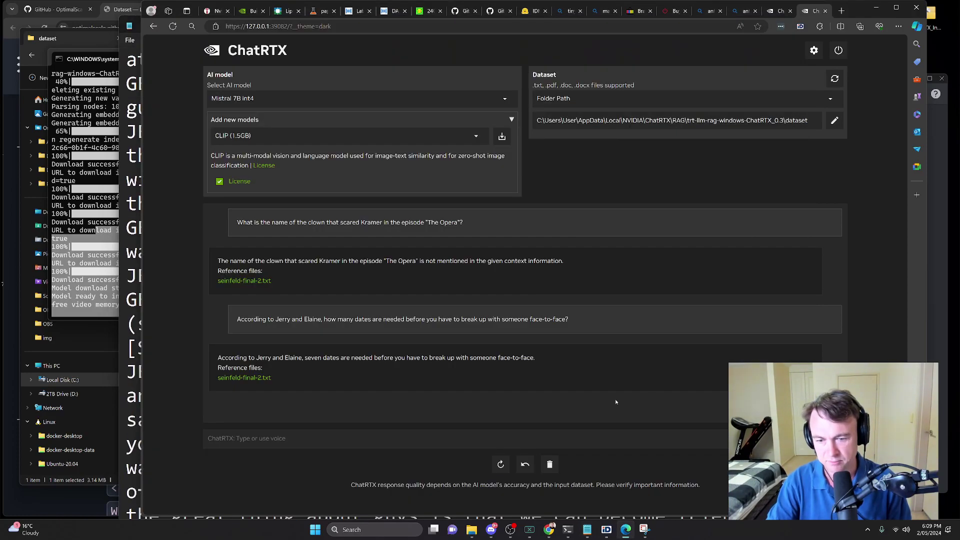
left_click(338, 438)
type("Can you give me ")
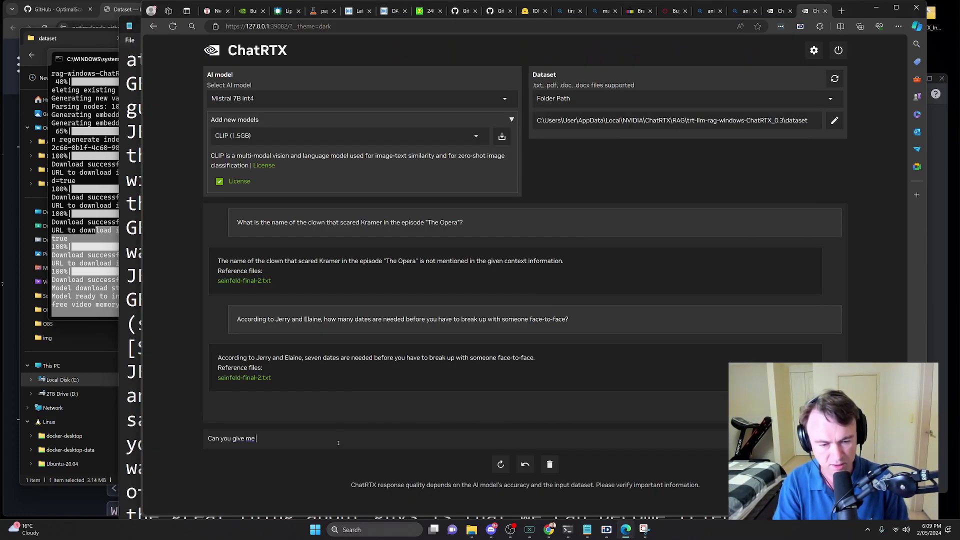
type("the lines of the script relevant?")
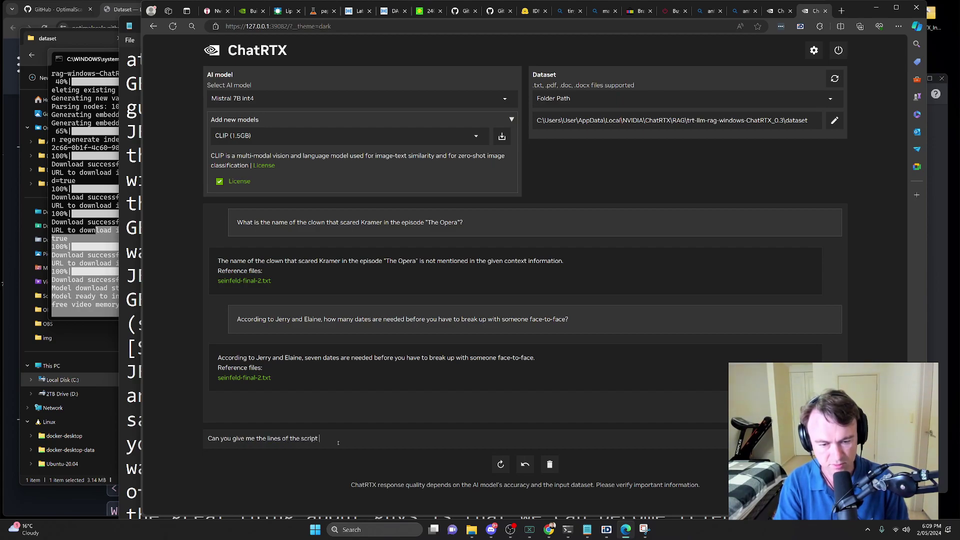
key("Return")
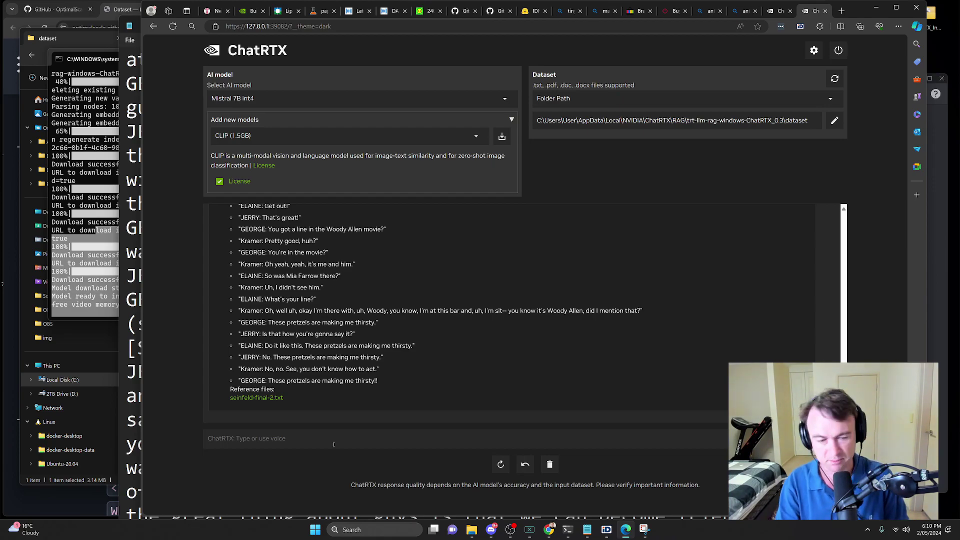
Step: Ask the model "According to Elaine which flavor of babka is the "lesser babka"?"
left_click(333, 444)
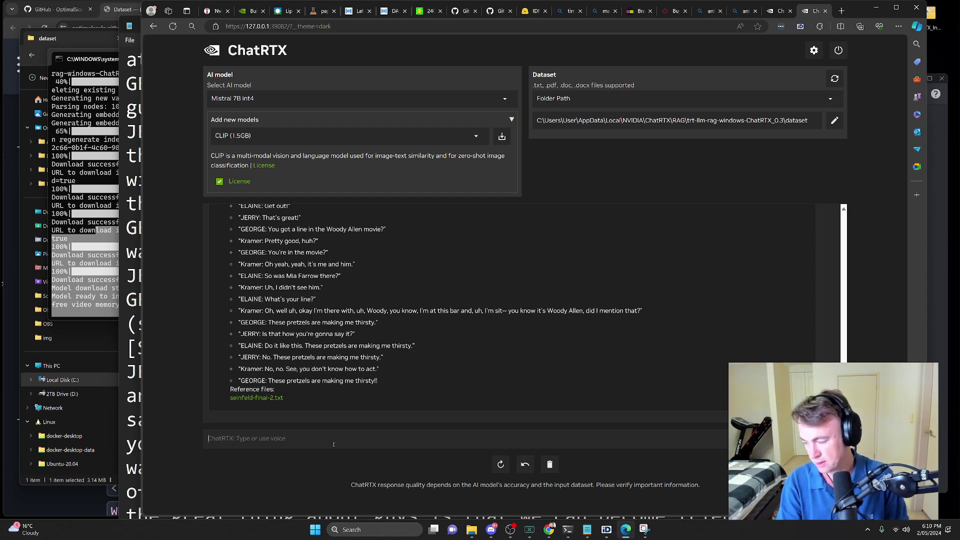
type("According to Elai")
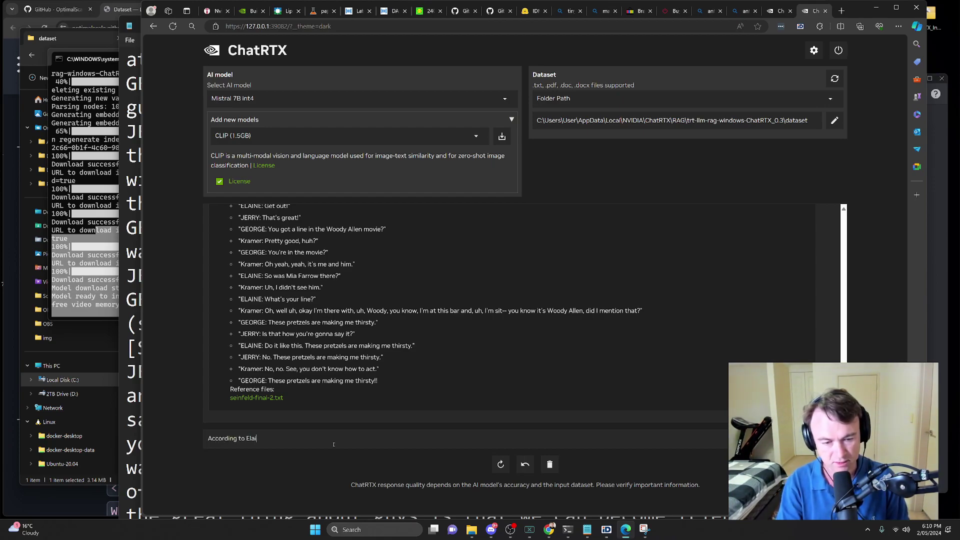
type("ne which f")
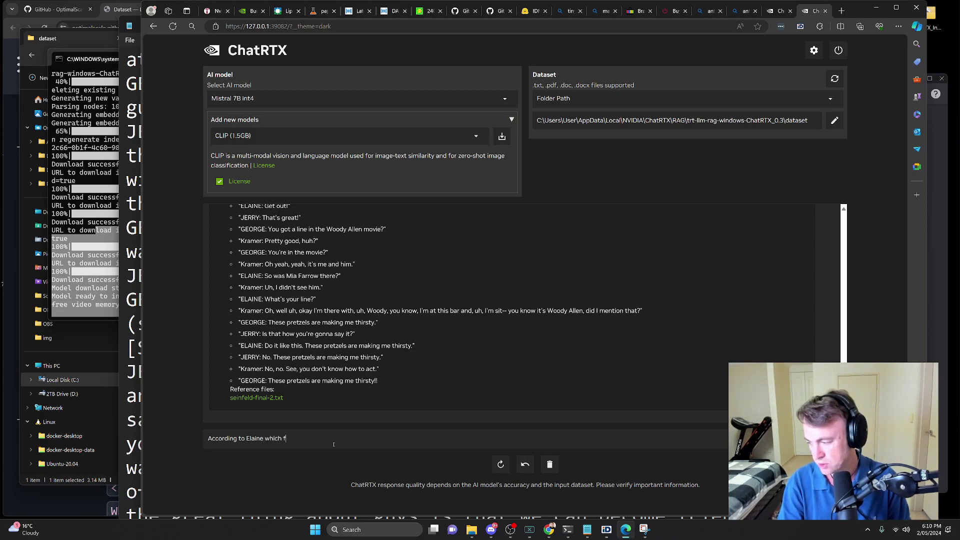
type("lavor of")
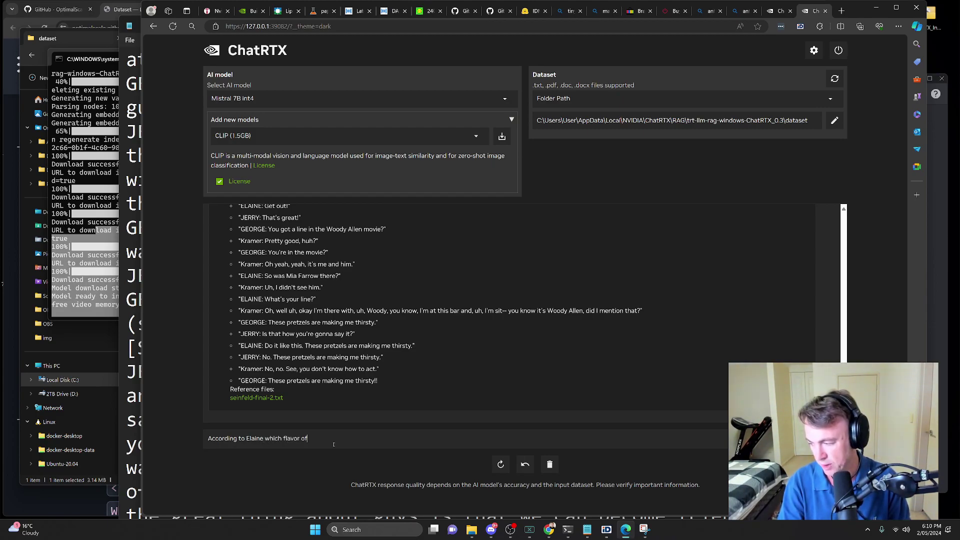
type(" babka is the \"lesser ba")
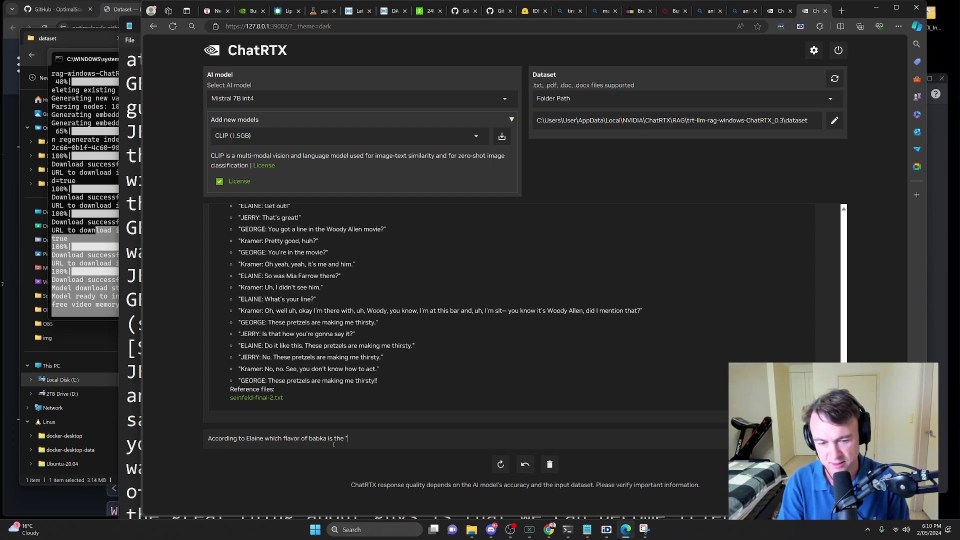
type("bka\"?")
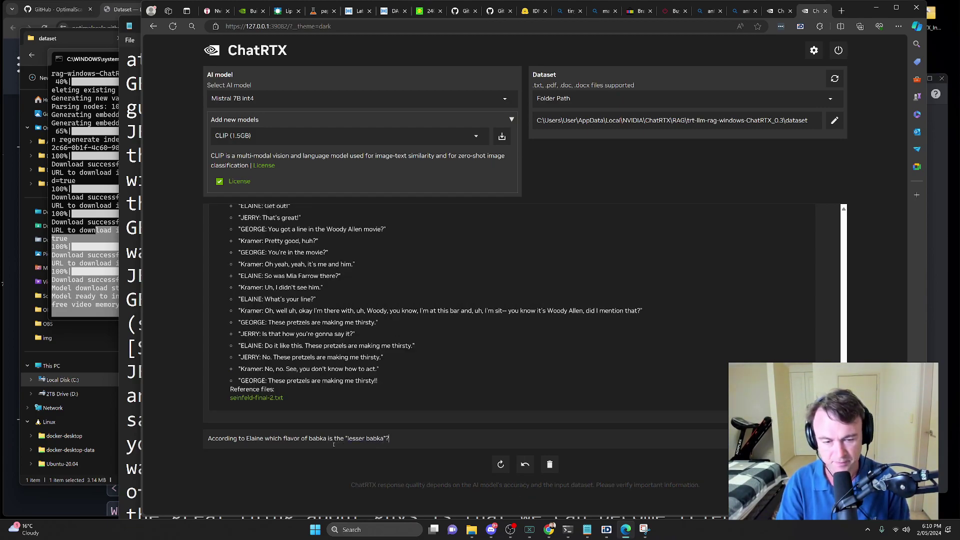
key("Return")
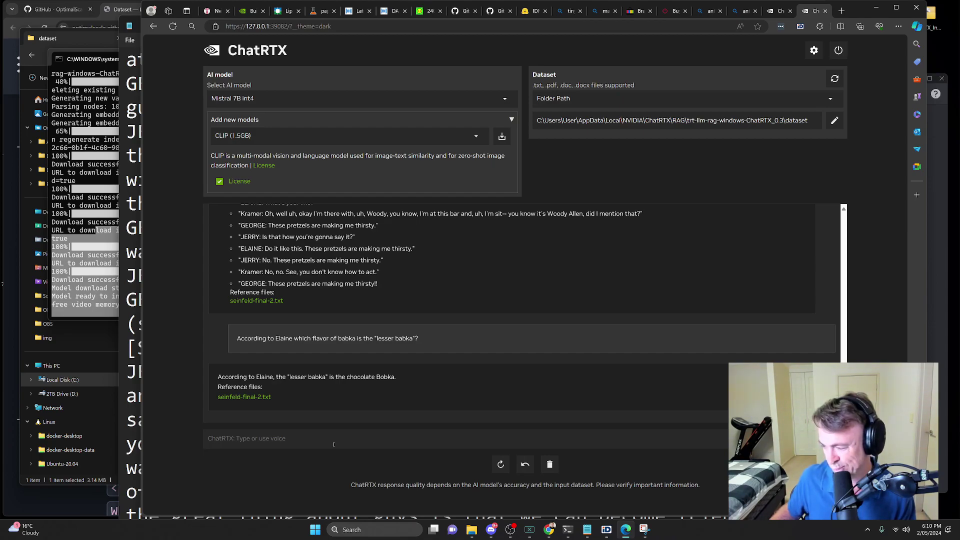
Step: Switch to Notepad and search the script for "lesser", moving on to the bakery dialogue to check the answer
left_click(587, 529)
key("ctrl+a")
type("l")
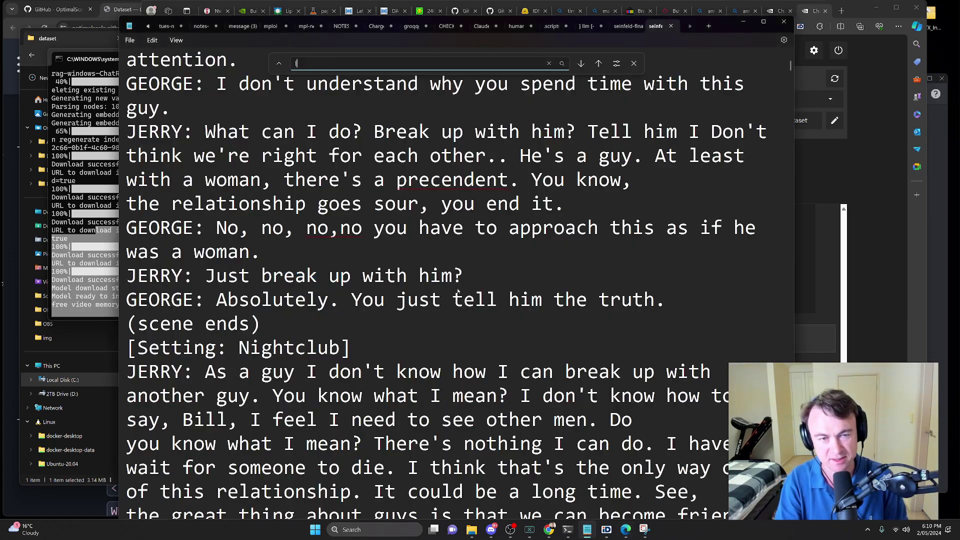
type("esser")
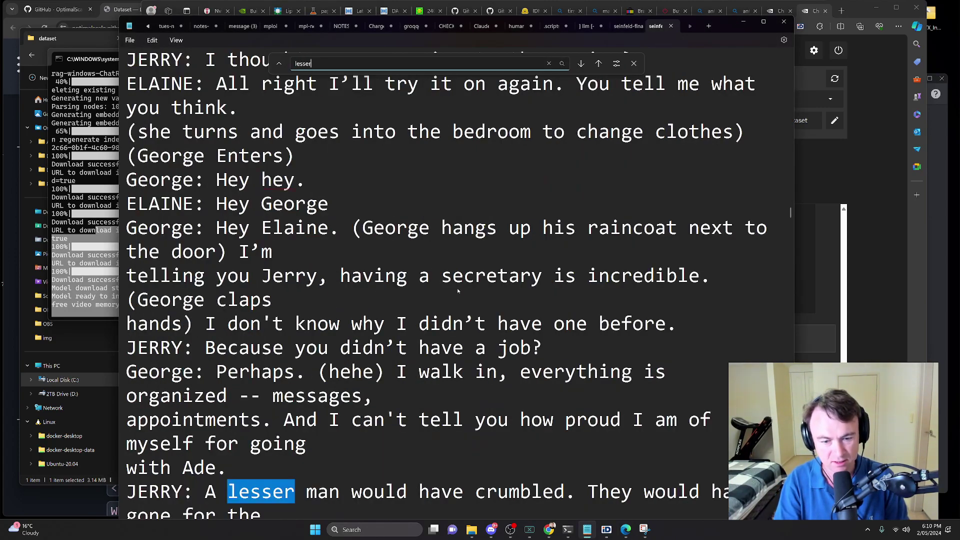
key("Return")
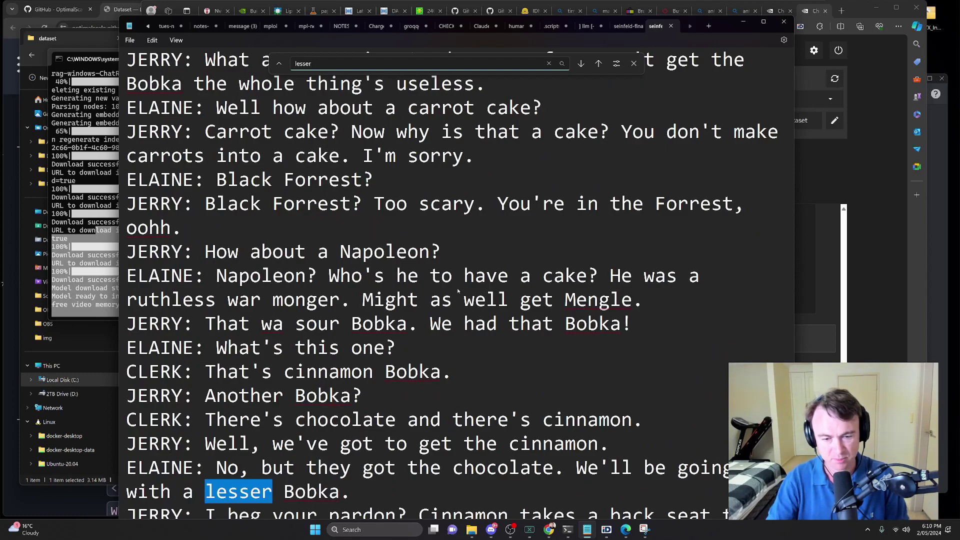
scroll(329, 364, "down", 1)
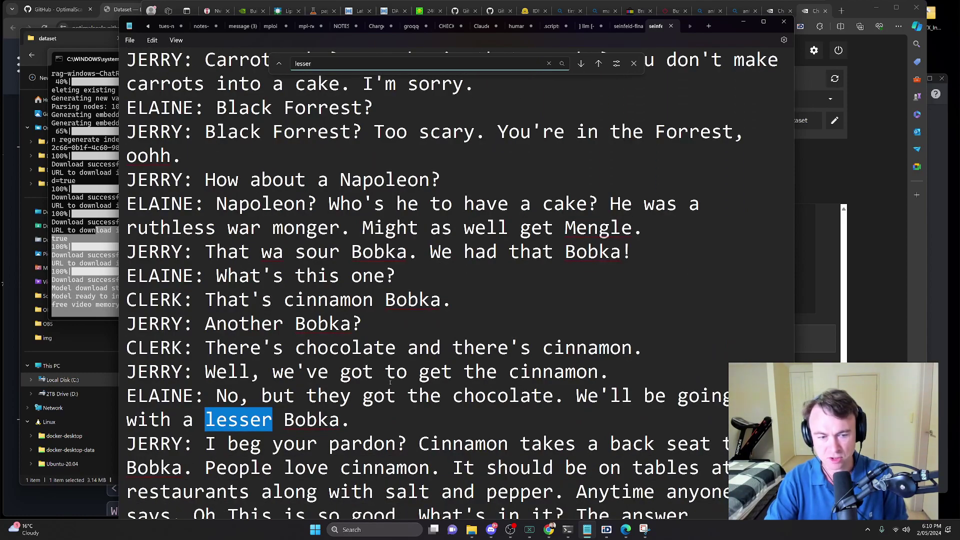
Step: Highlight Elaine's "We'll be going with a lesser Bobka" line in the script, then return to ChatRTX and compare the model's babka answer
left_click_drag(569, 394, 585, 411)
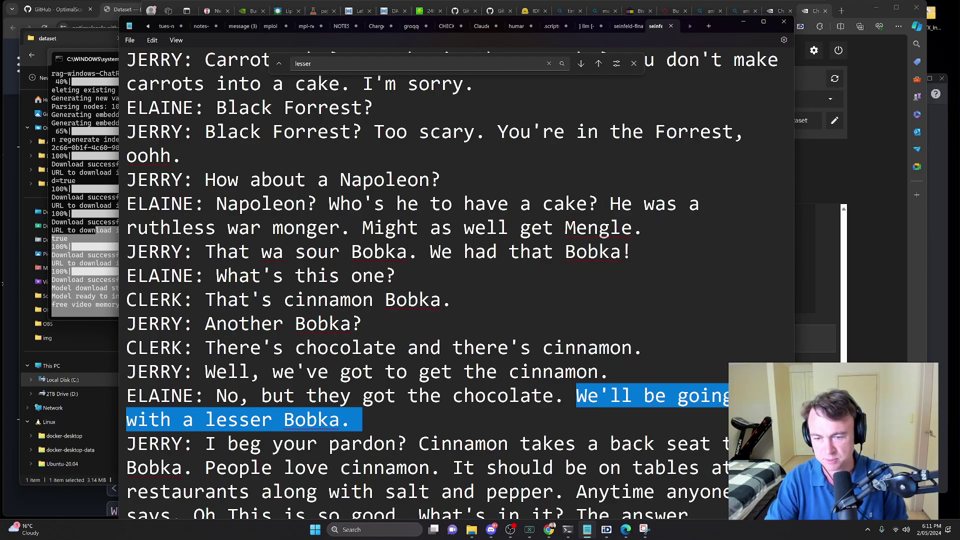
key("alt+Tab")
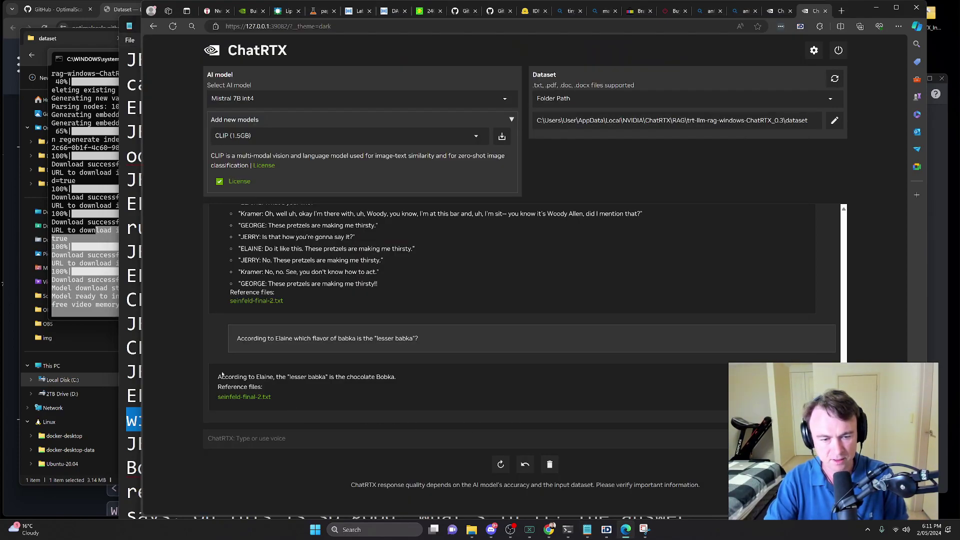
left_click_drag(214, 377, 396, 379)
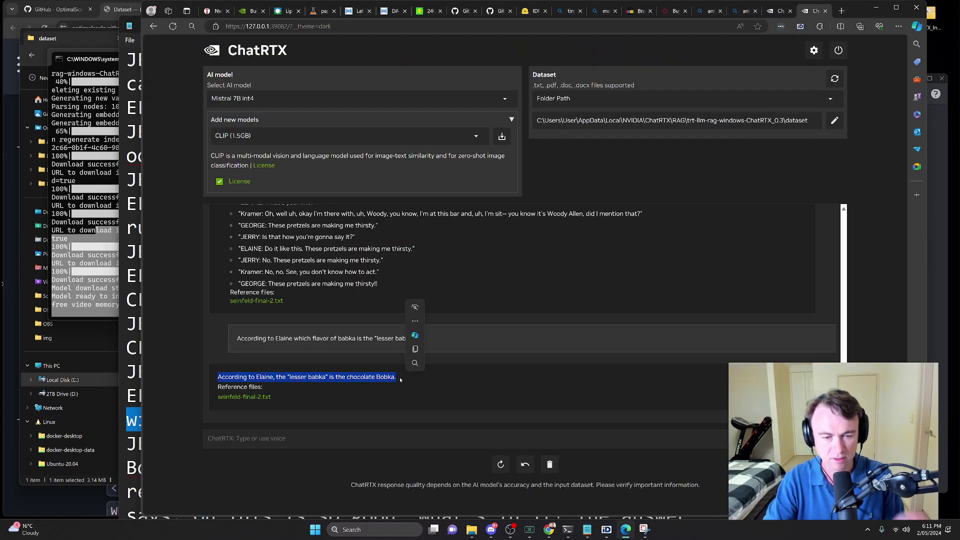
key("ctrl+c")
left_click(375, 384)
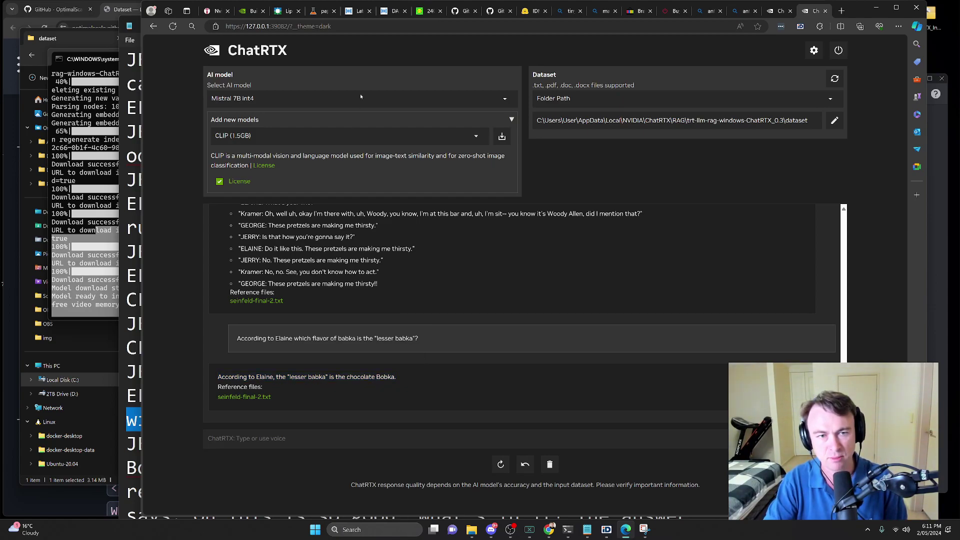
Step: Look through the installed AI models and the additional models offered for download
left_click(506, 98)
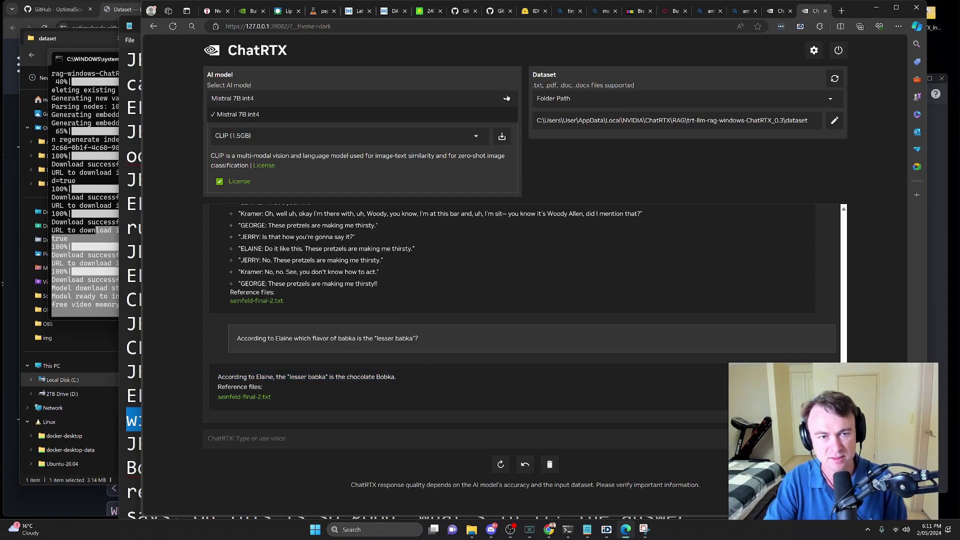
left_click(378, 106)
left_click(476, 136)
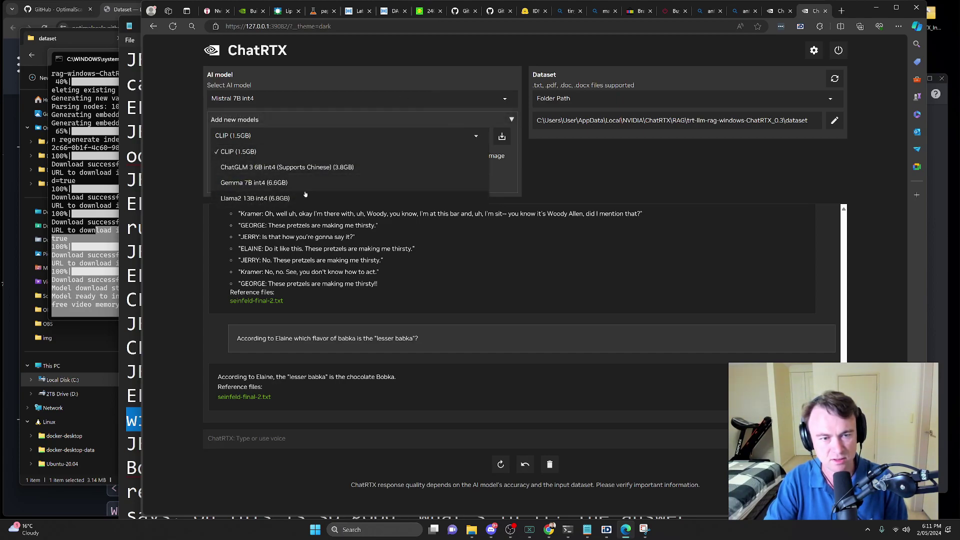
left_click(304, 219)
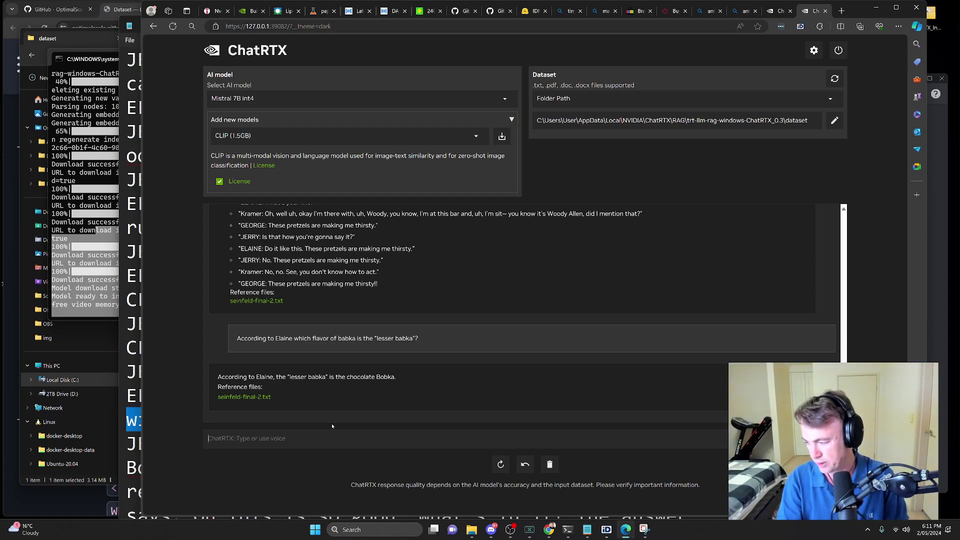
Step: Ask the model: Finish the famous quote: "Nice game......"
type("Finish the famour")
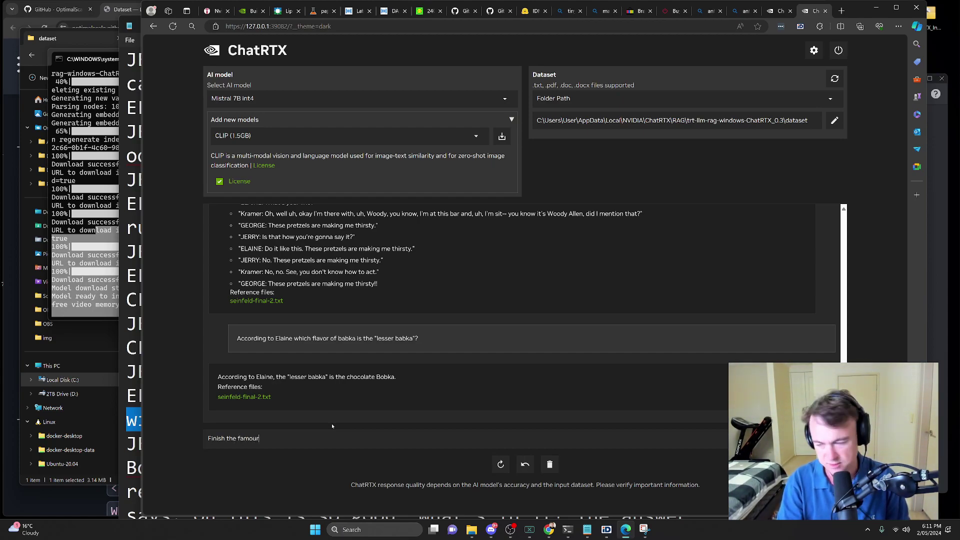
key("BackSpace")
type("s quote: \"Nick")
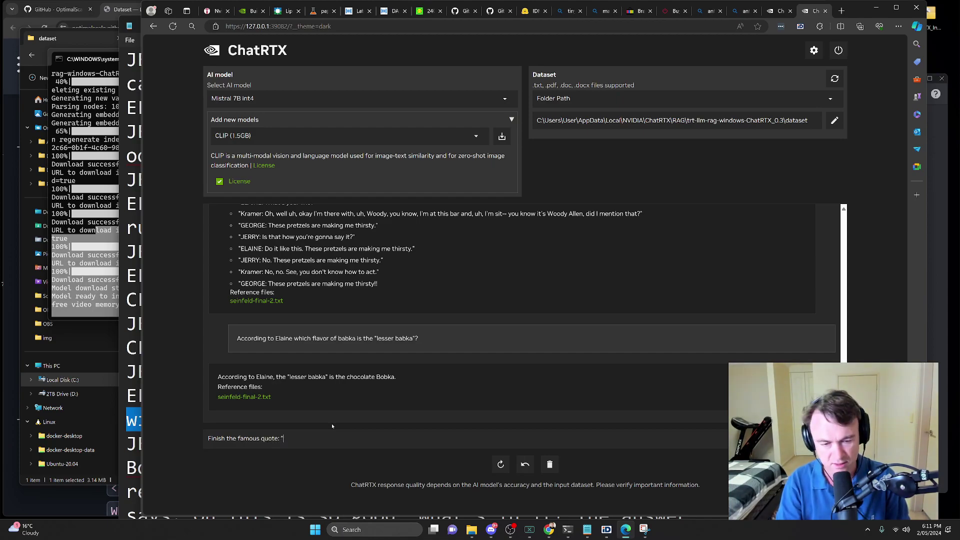
key("BackSpace")
type("e game.")
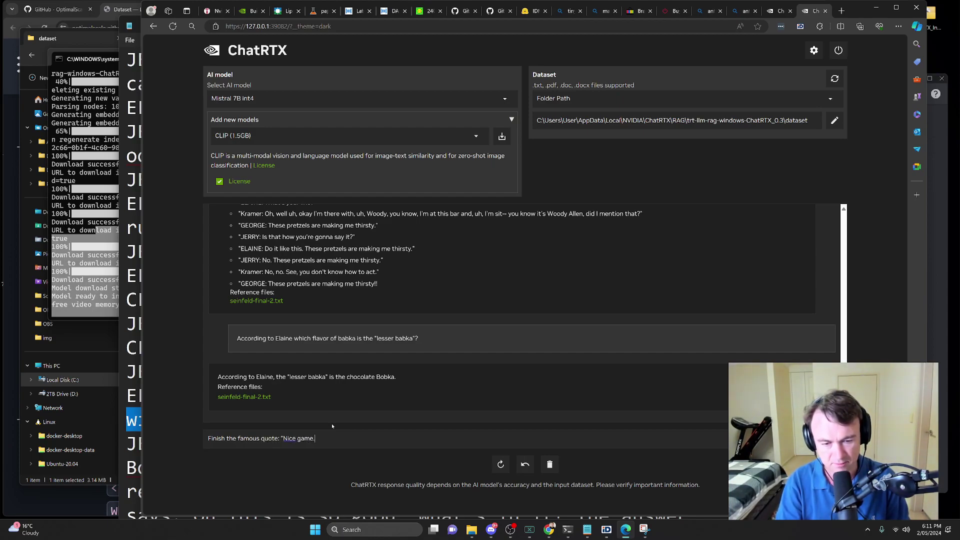
type(".....\"")
key("Return")
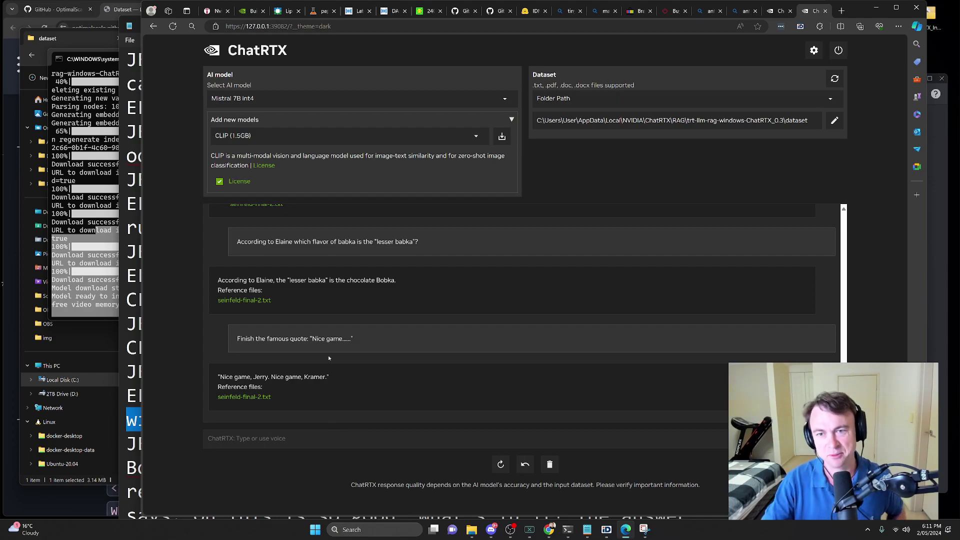
Step: Check the selectable AI models, then shut down the running ChatRTX console and close both of its browser pages
left_click(377, 99)
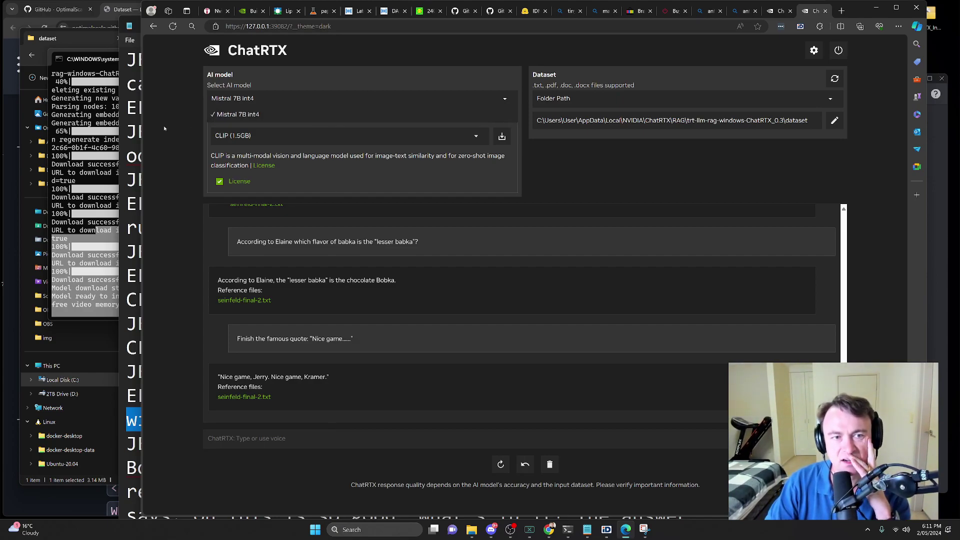
left_click(108, 134)
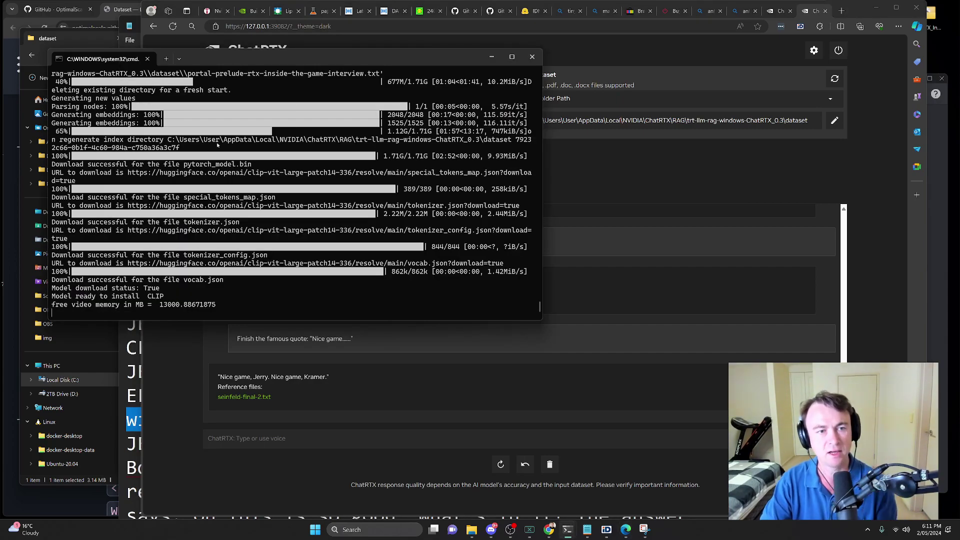
left_click(532, 56)
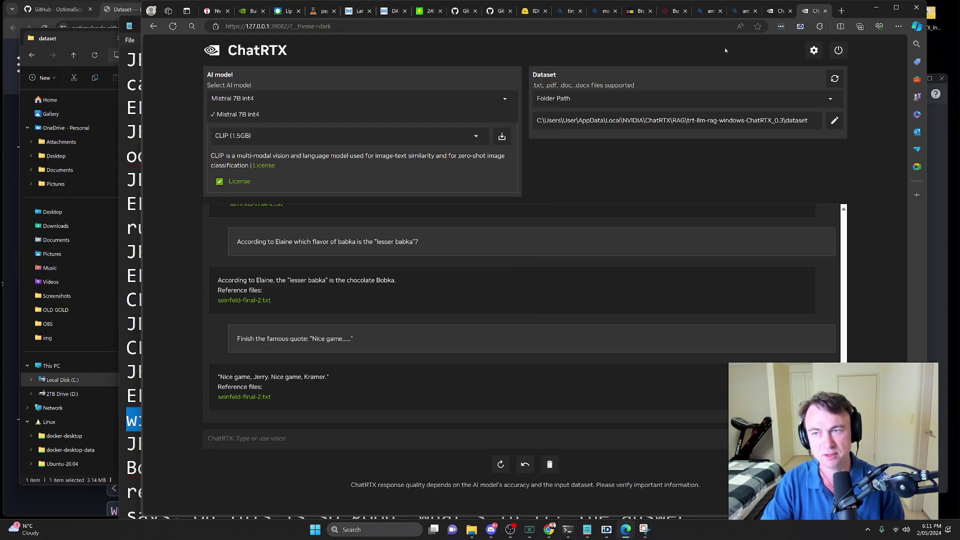
left_click(825, 11)
left_click(825, 11)
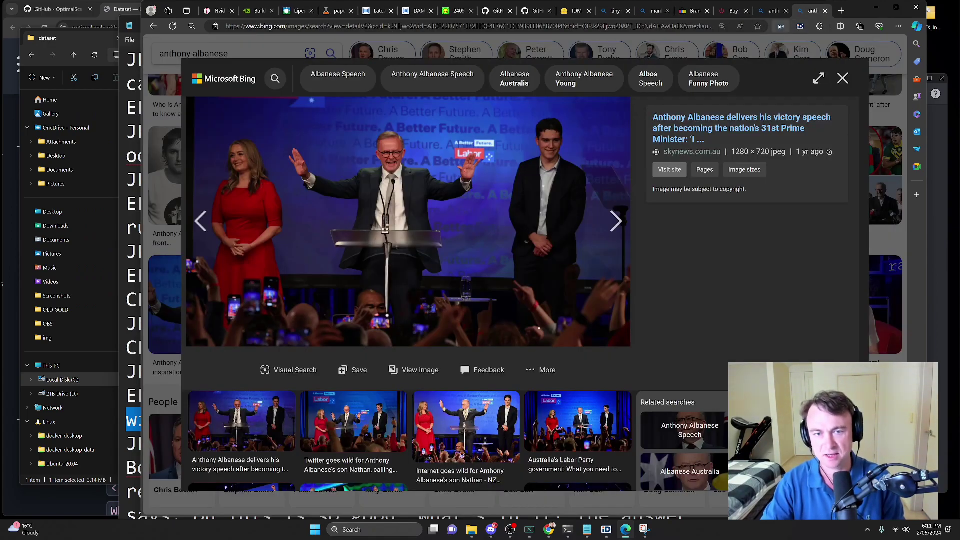
Step: Find NVIDIA ChatRTX by searching Windows for "chat" and launch it again
key("ctrl+t")
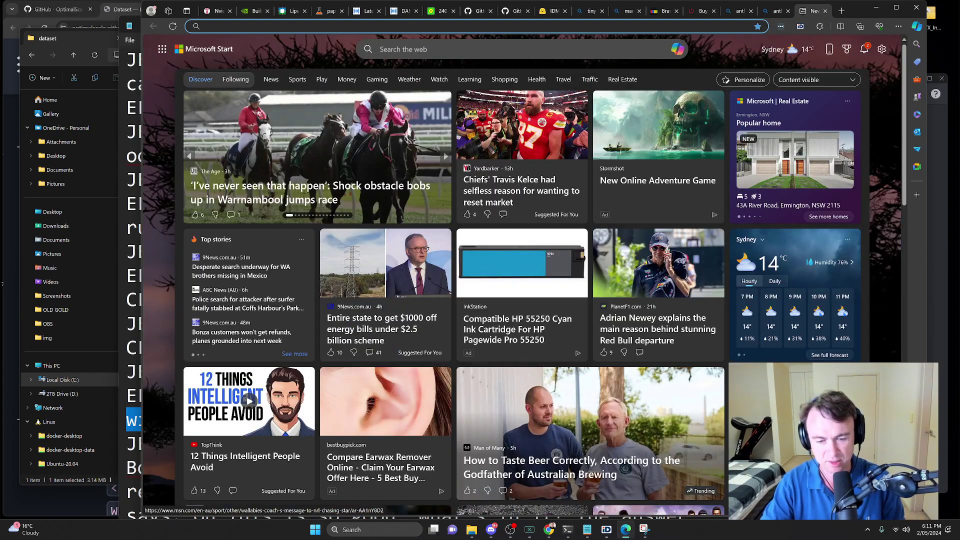
left_click(350, 529)
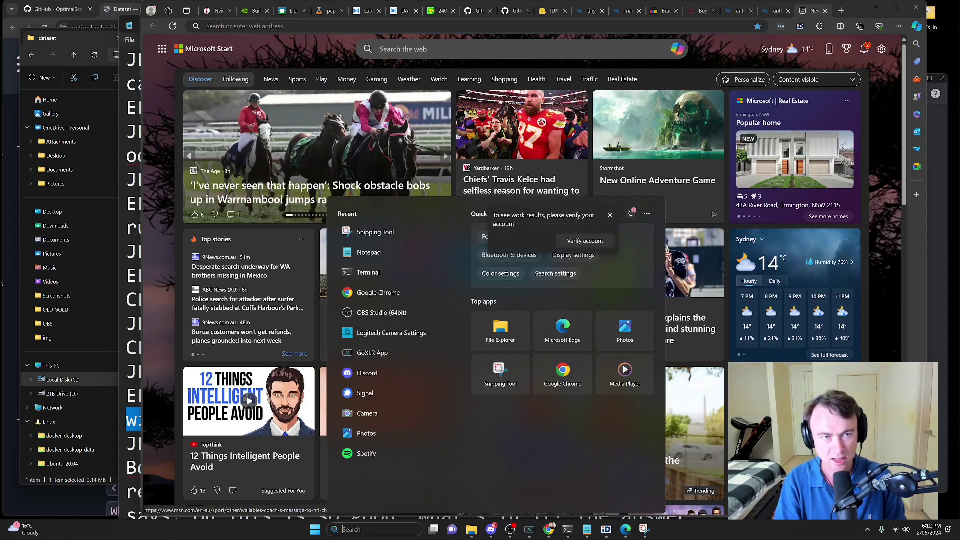
type("chat")
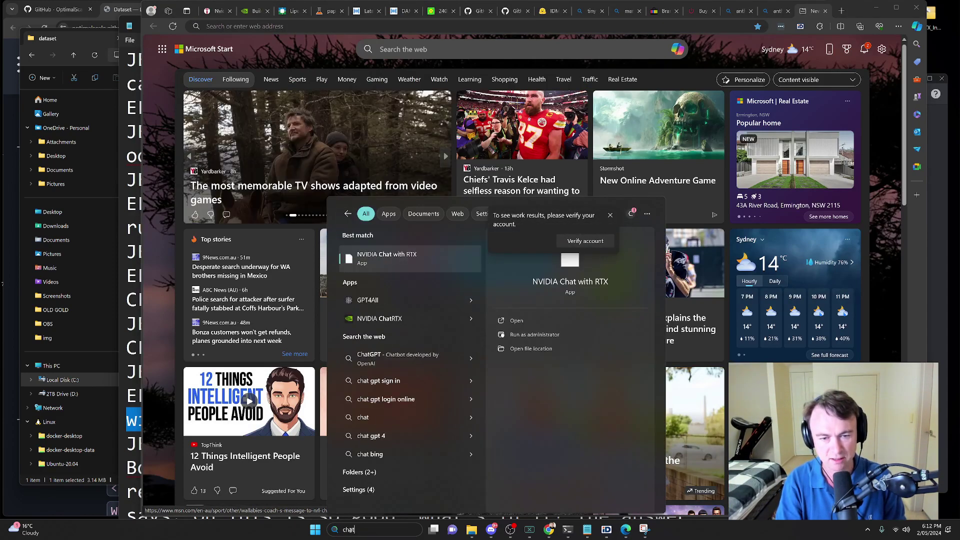
key("Down")
key("Down")
key("Return")
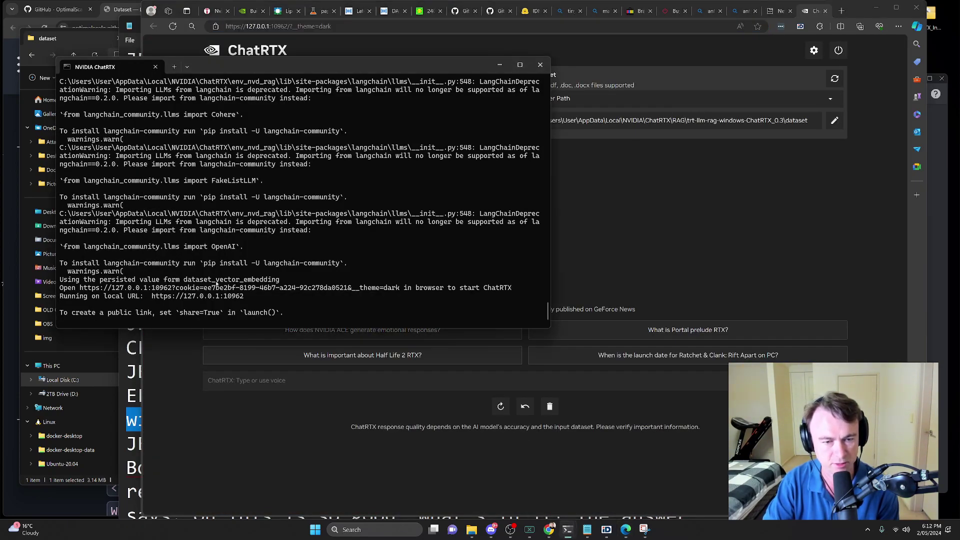
Step: Bring the relaunched ChatRTX page to the front and check which AI models can be selected
left_click(669, 248)
left_click(347, 102)
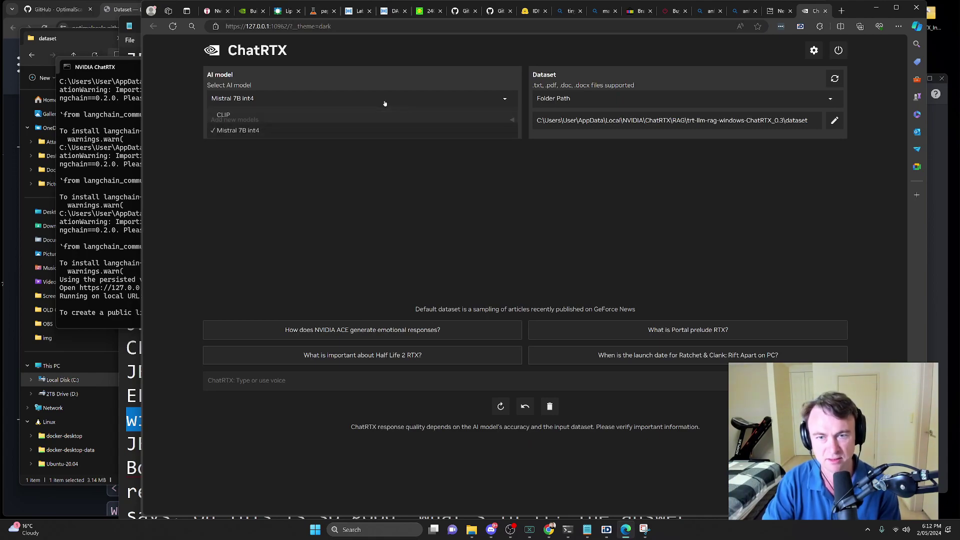
left_click(506, 99)
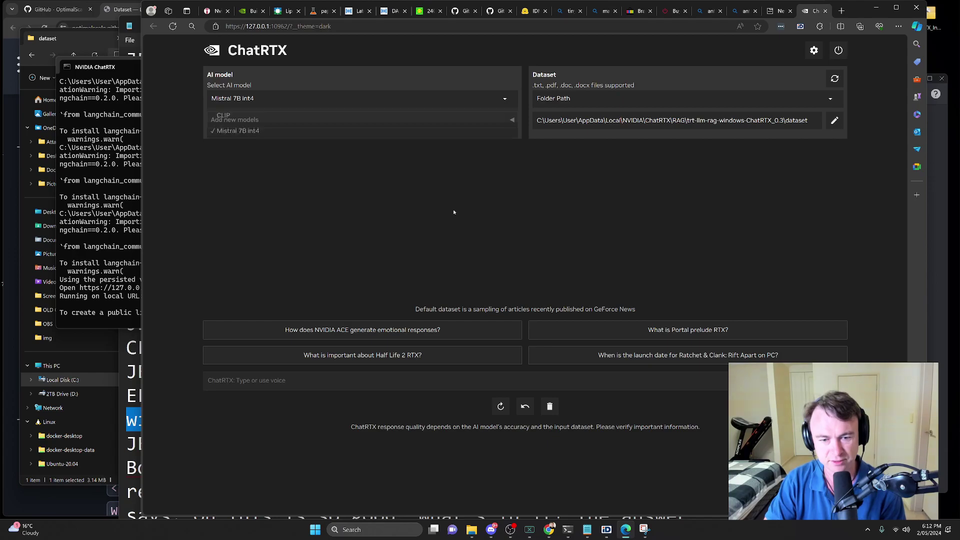
left_click(510, 529)
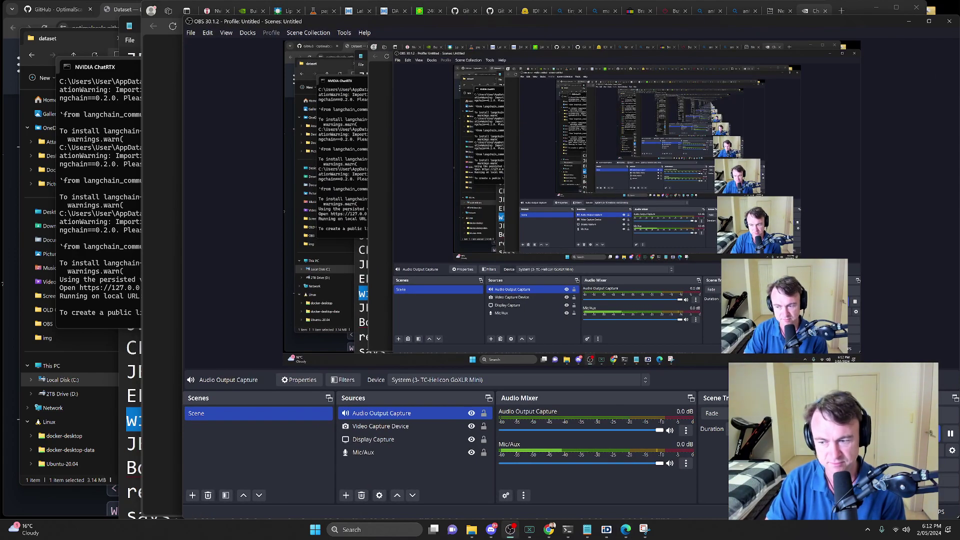